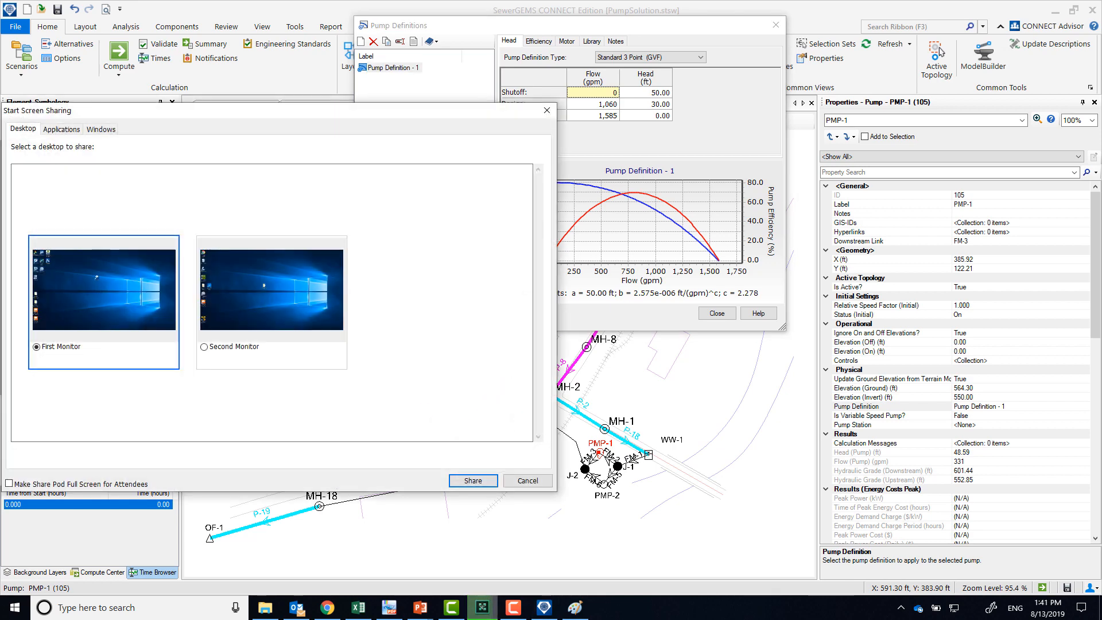
left_click(472, 481)
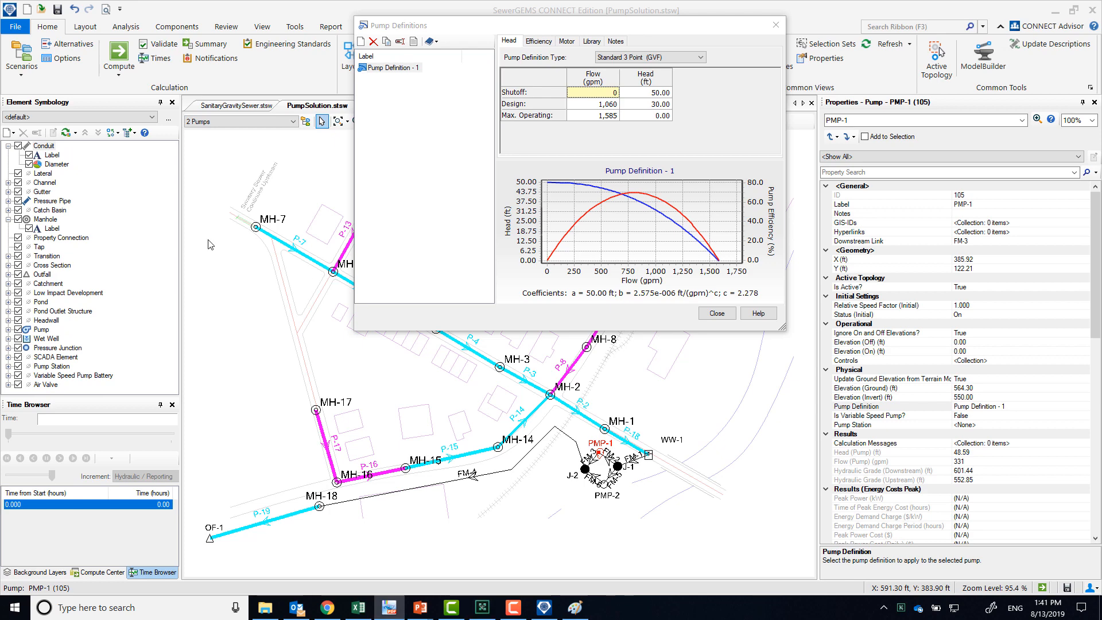
Review the efficiency and head settings of Pump Definition - 1, then close the pump definitions
left_click_drag(477, 26, 402, 26)
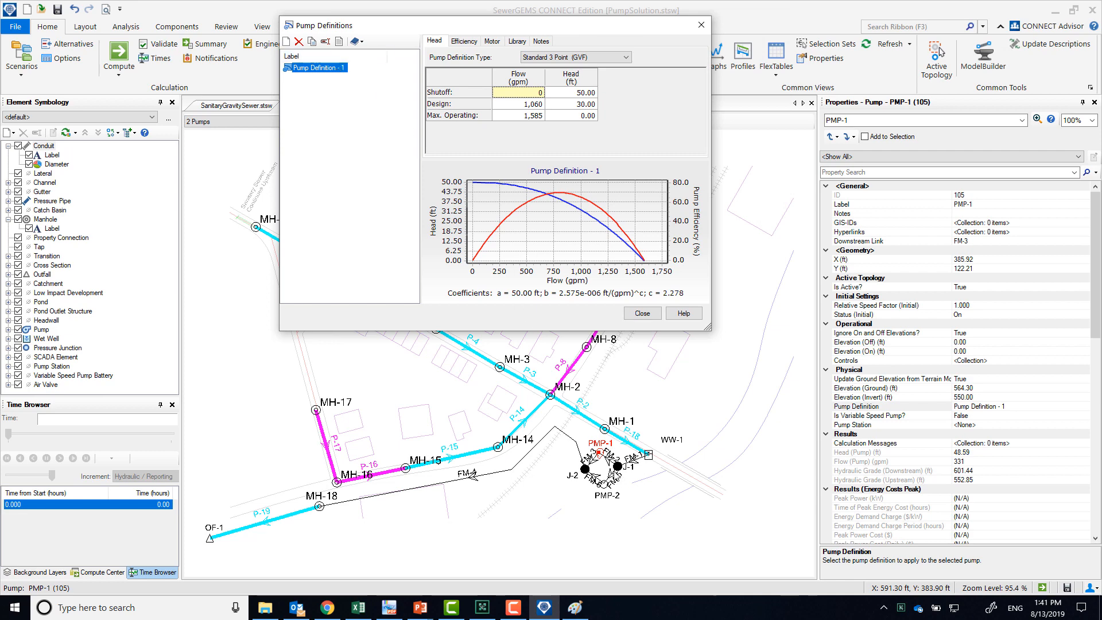
left_click_drag(478, 31, 444, 188)
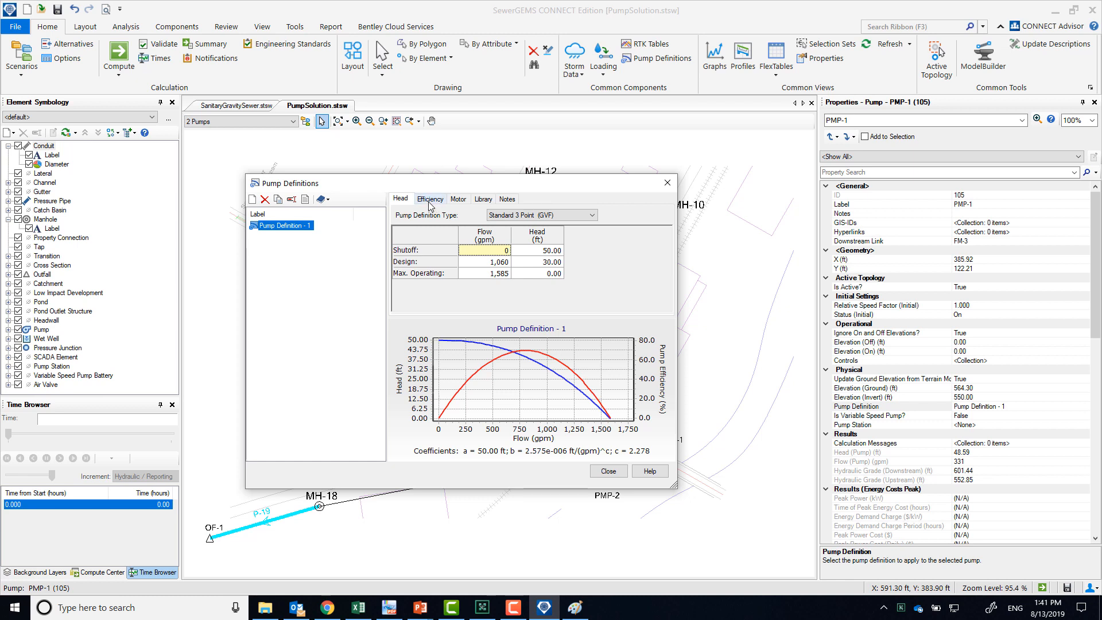
left_click(429, 201)
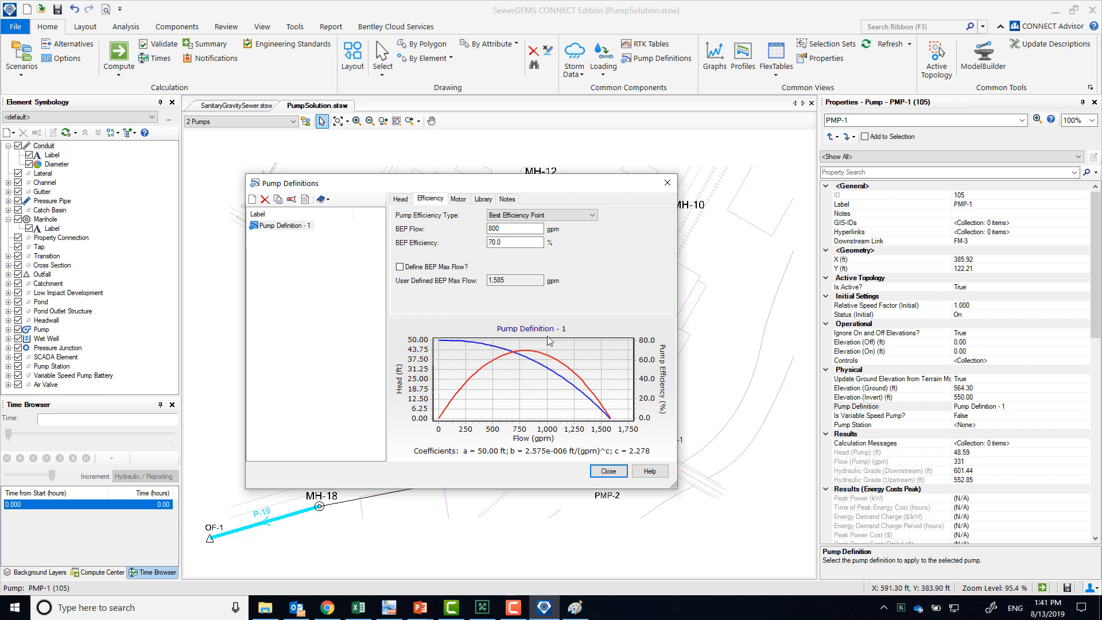
left_click(399, 198)
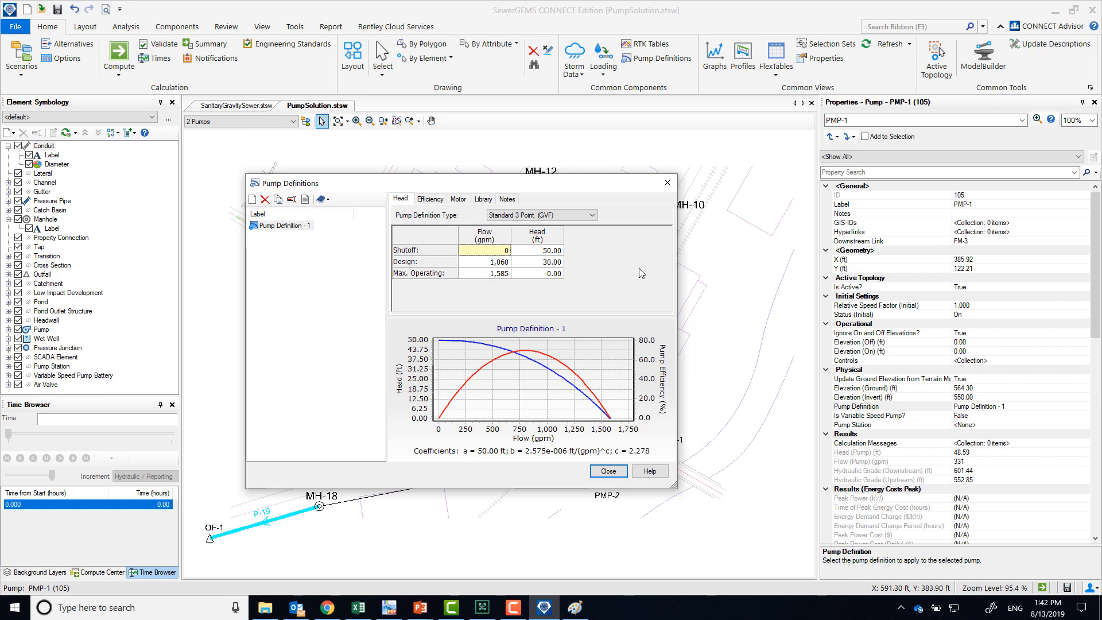
left_click(607, 470)
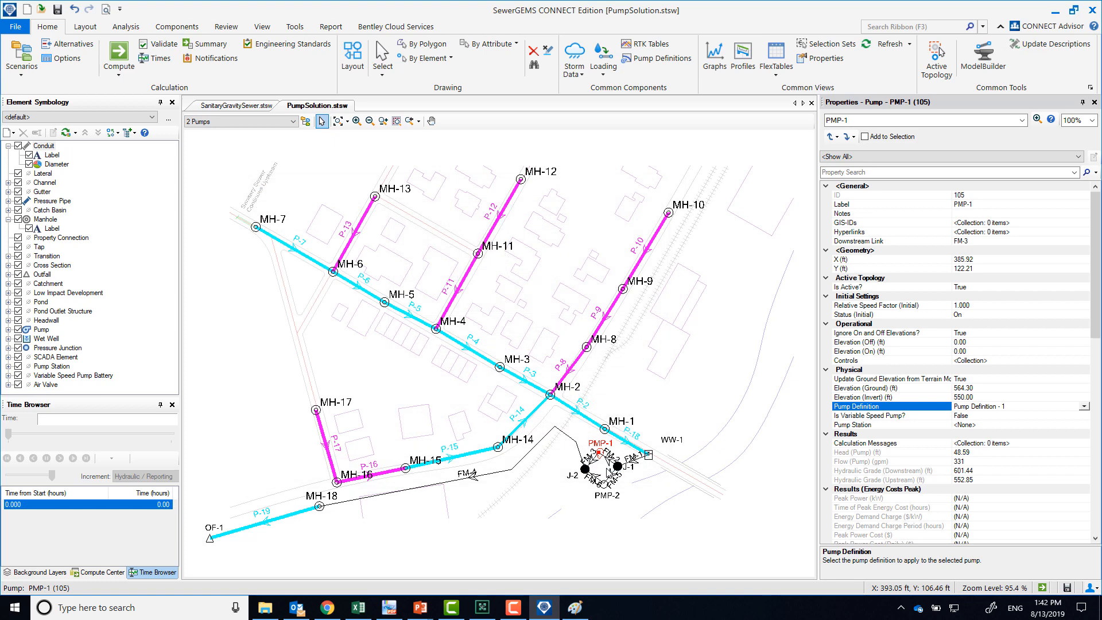
Make 1 Pump the current scenario and compute it, closing the calculation summary and user notifications
left_click(216, 121)
left_click(219, 136)
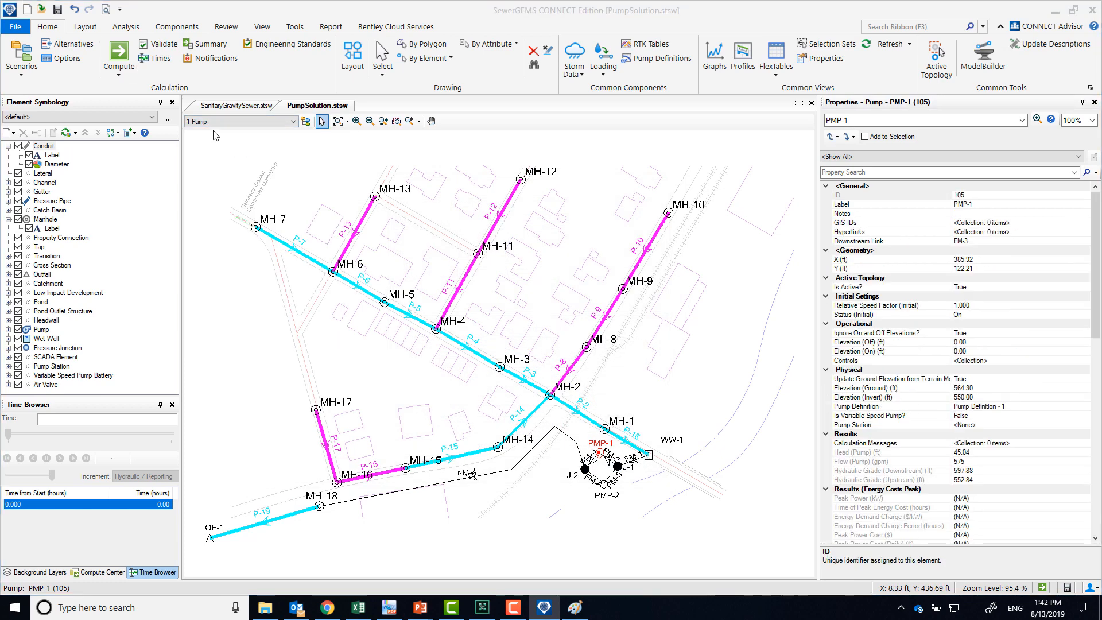
left_click(132, 67)
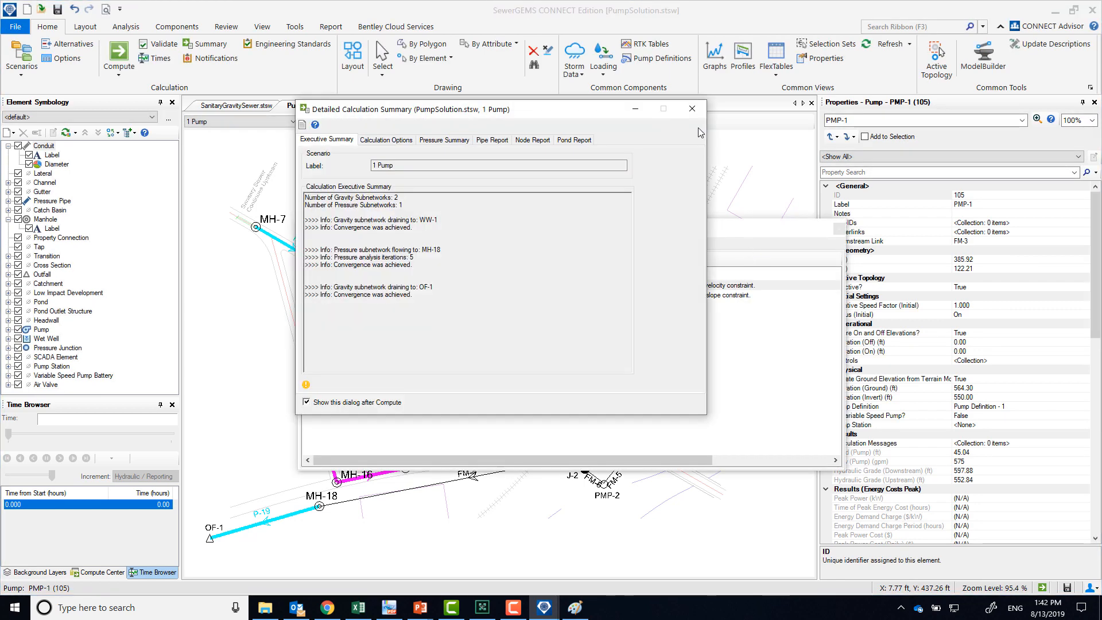
left_click(692, 109)
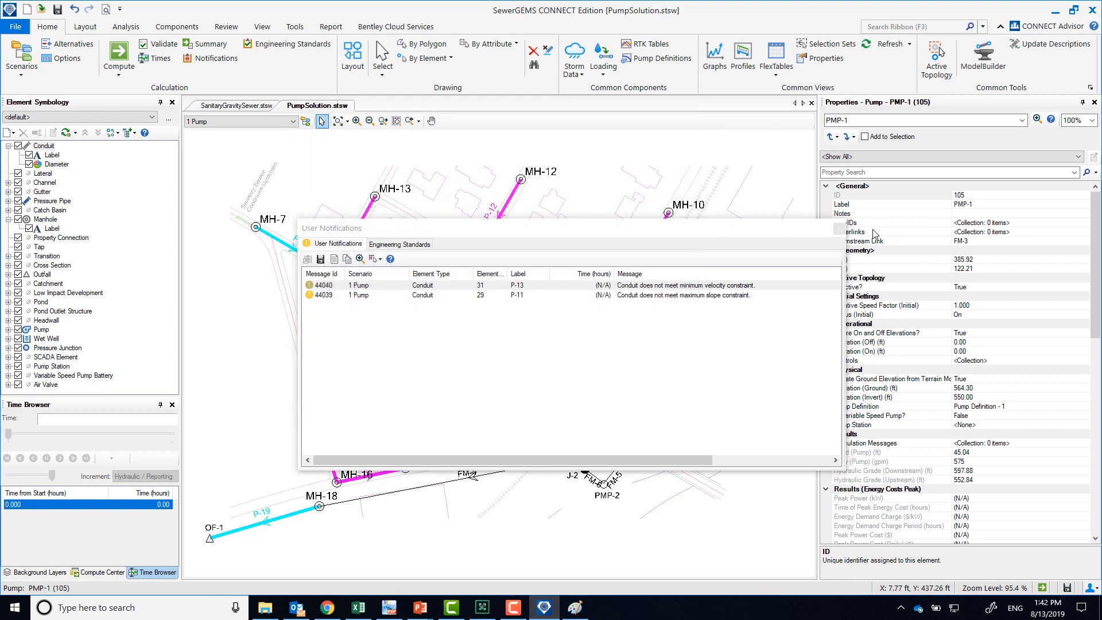
left_click(839, 229)
Switch to PDF-XChange Viewer to read the workshop's Answers table, and move the document aside to uncover the model
left_click_drag(645, 487, 648, 446)
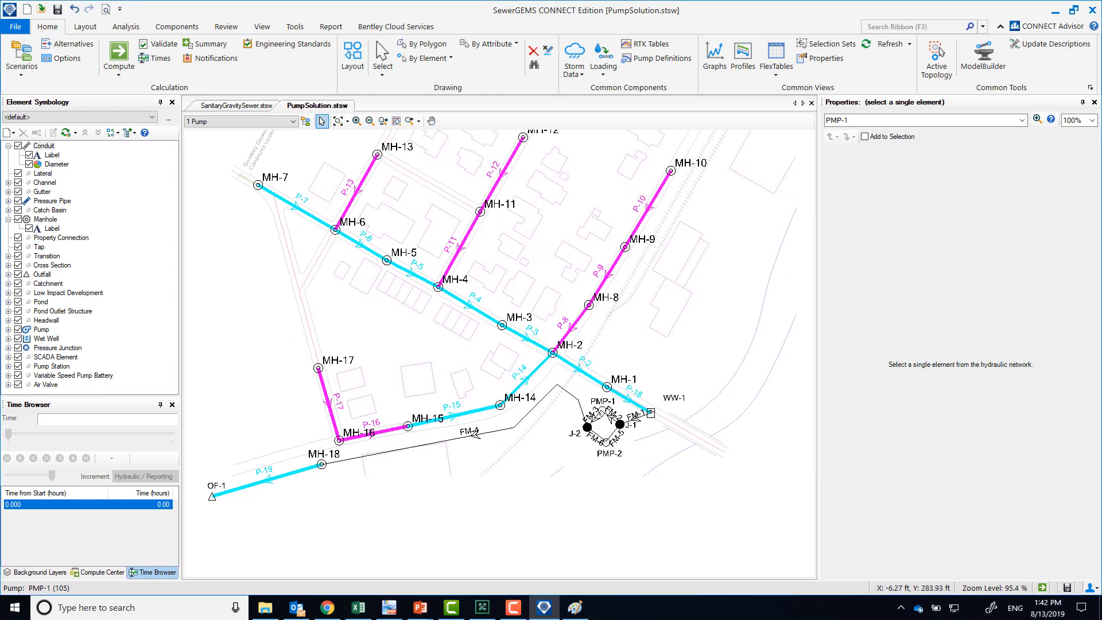
left_click_drag(0, 24, 390, 1)
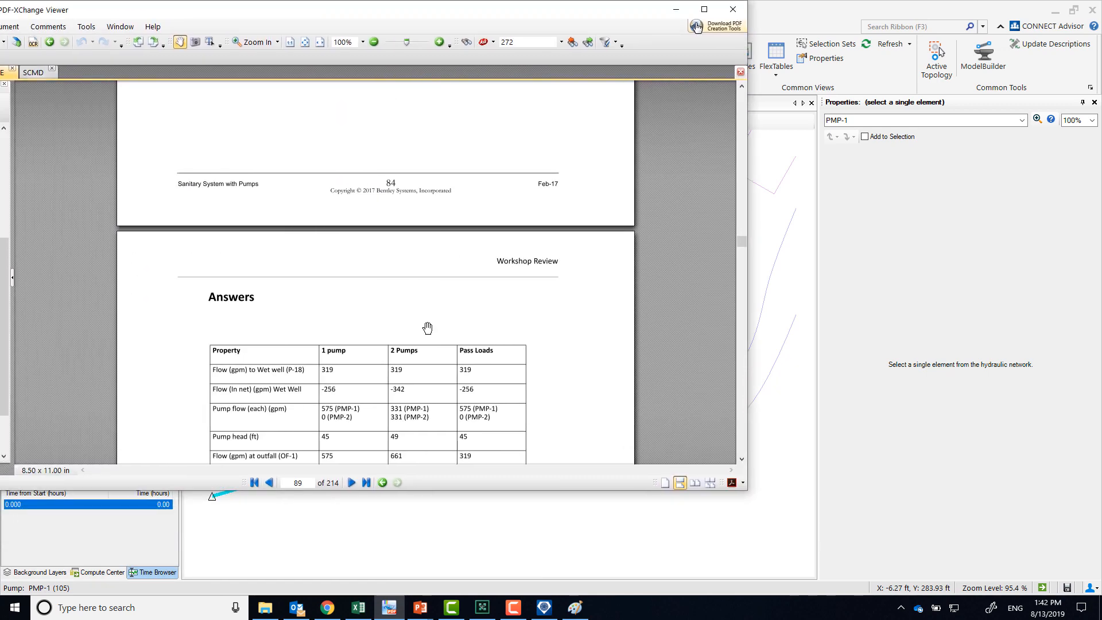
scroll(428, 330, "down", 6)
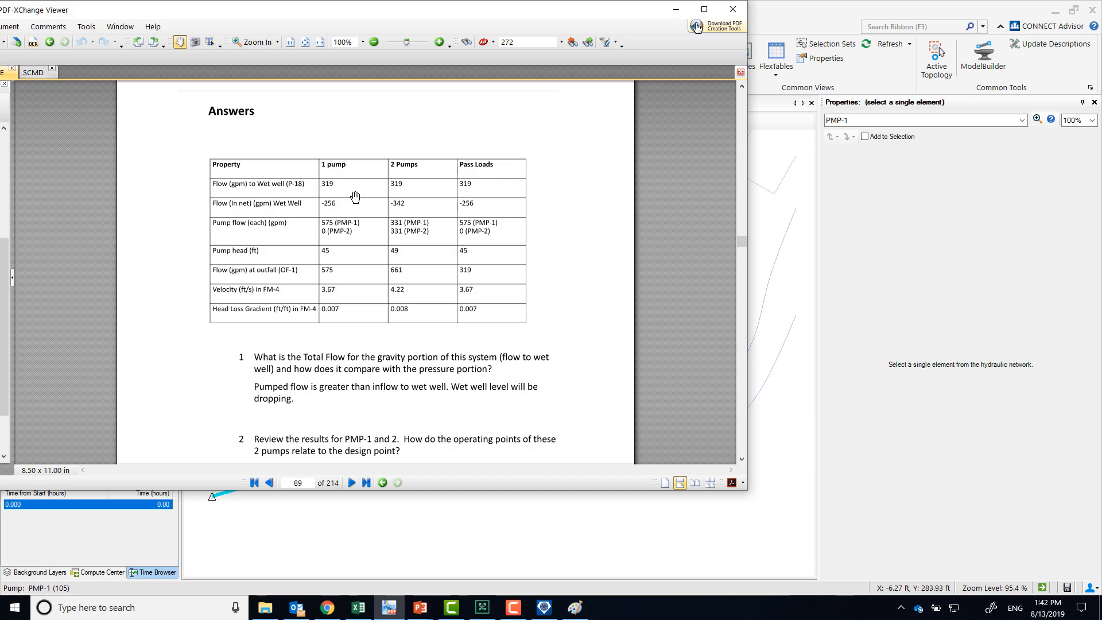
left_click_drag(384, 15, 2, 42)
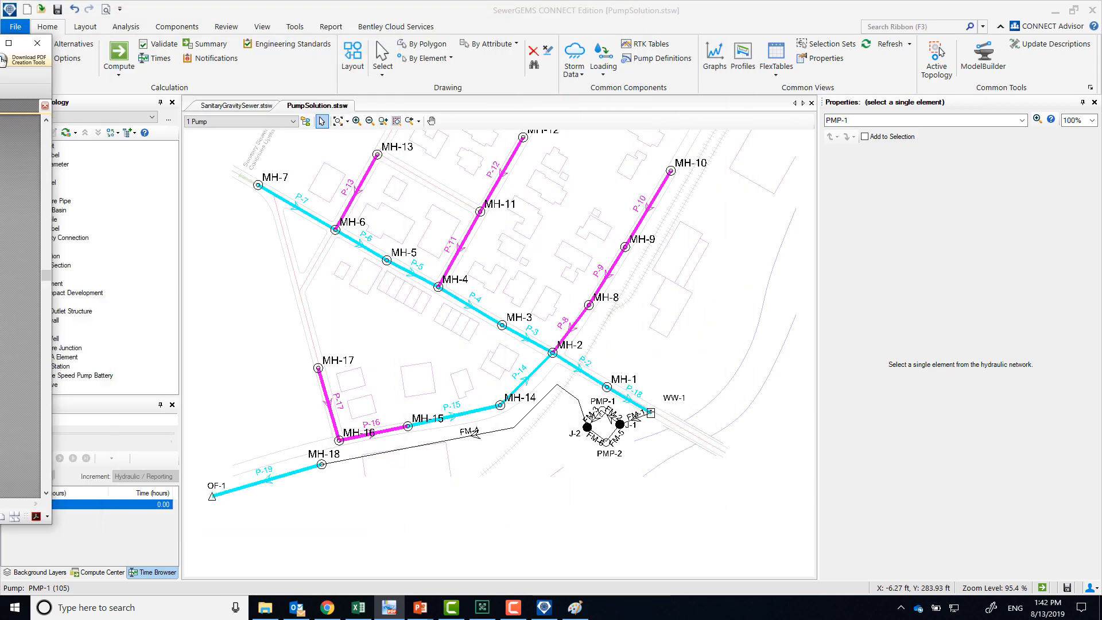
Inspect the calculated flow of conduit P-18 entering the wet well
left_click(631, 400)
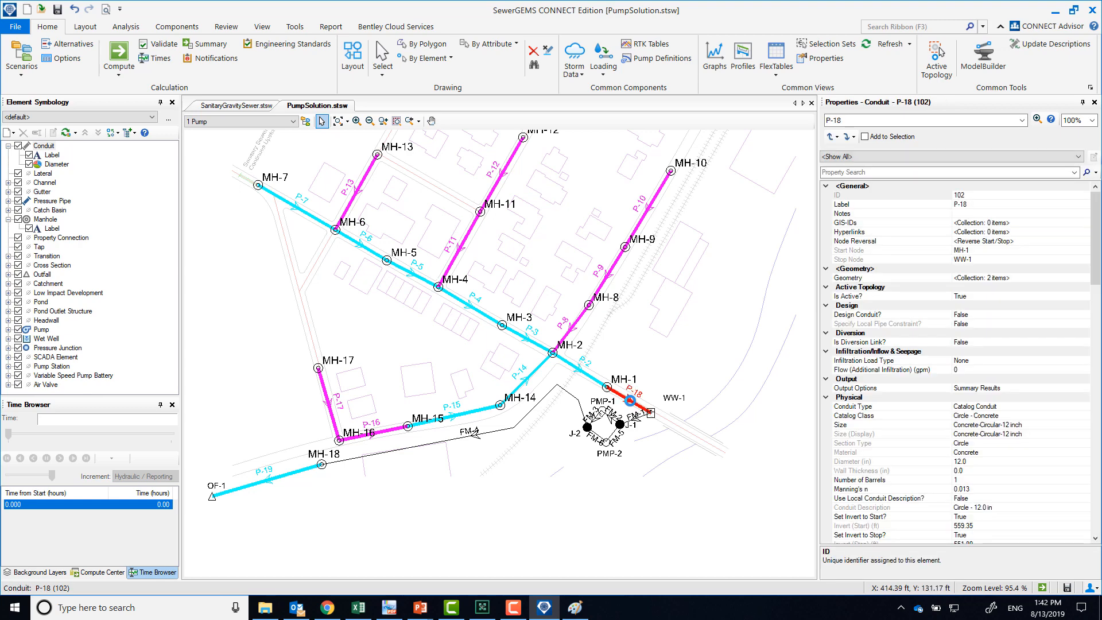
left_click_drag(1092, 268, 1095, 373)
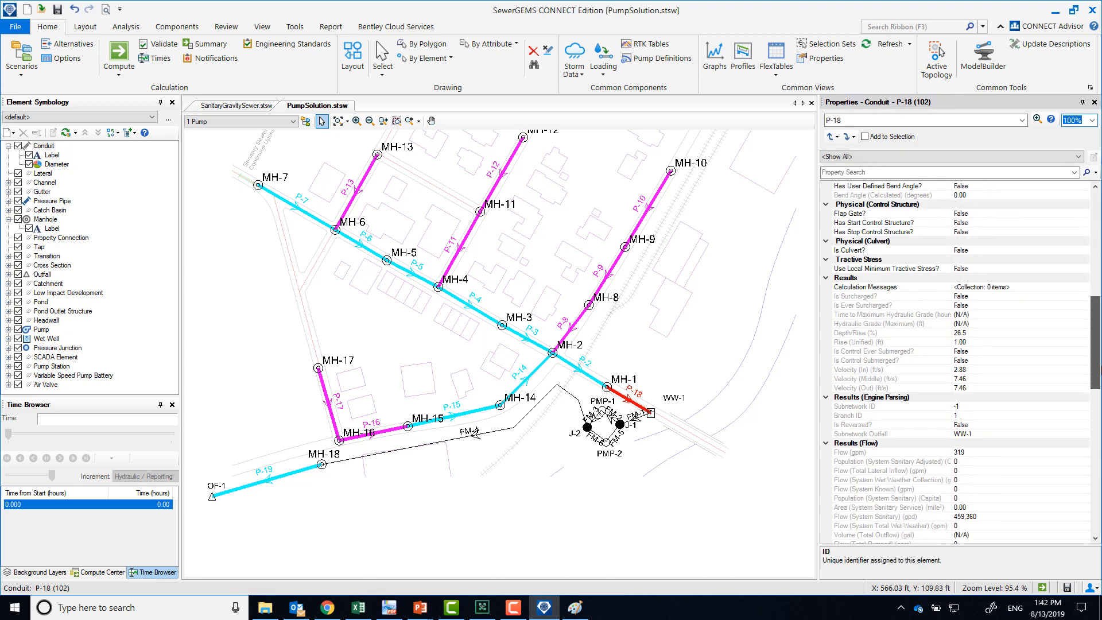
left_click(974, 453)
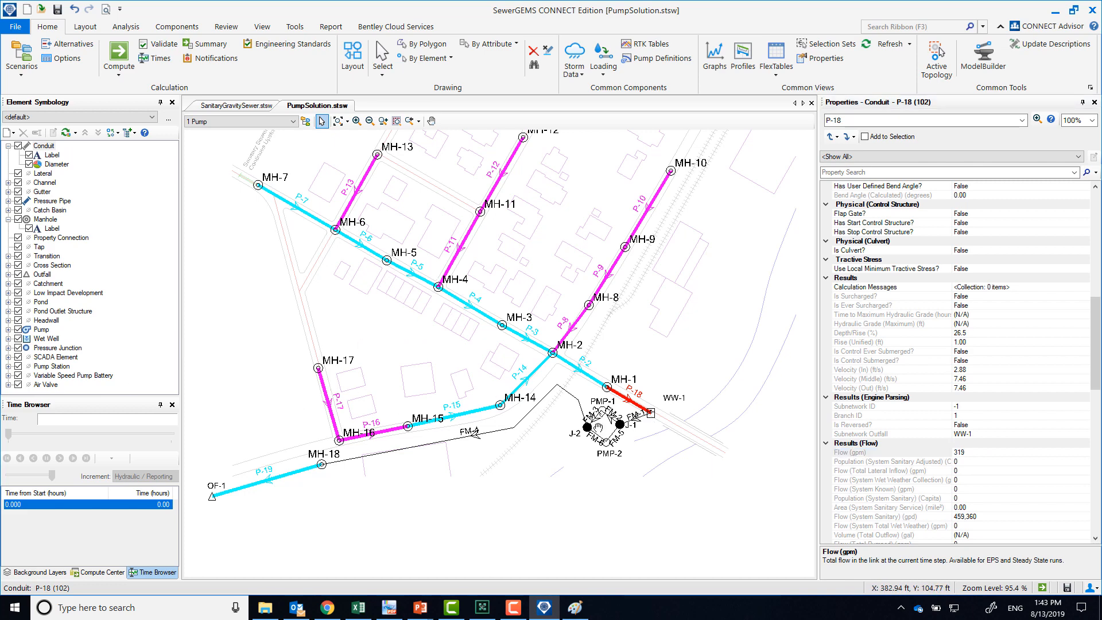
Inspect the calculated pump head and pump flow of PMP-1
scroll(601, 427, "up", 5)
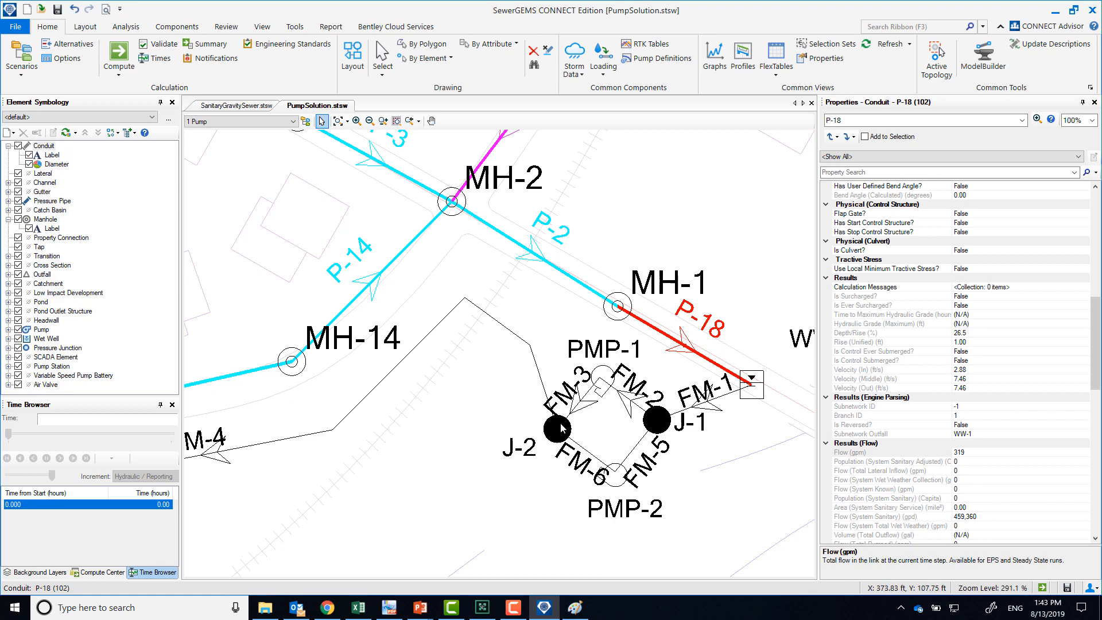
left_click(600, 376)
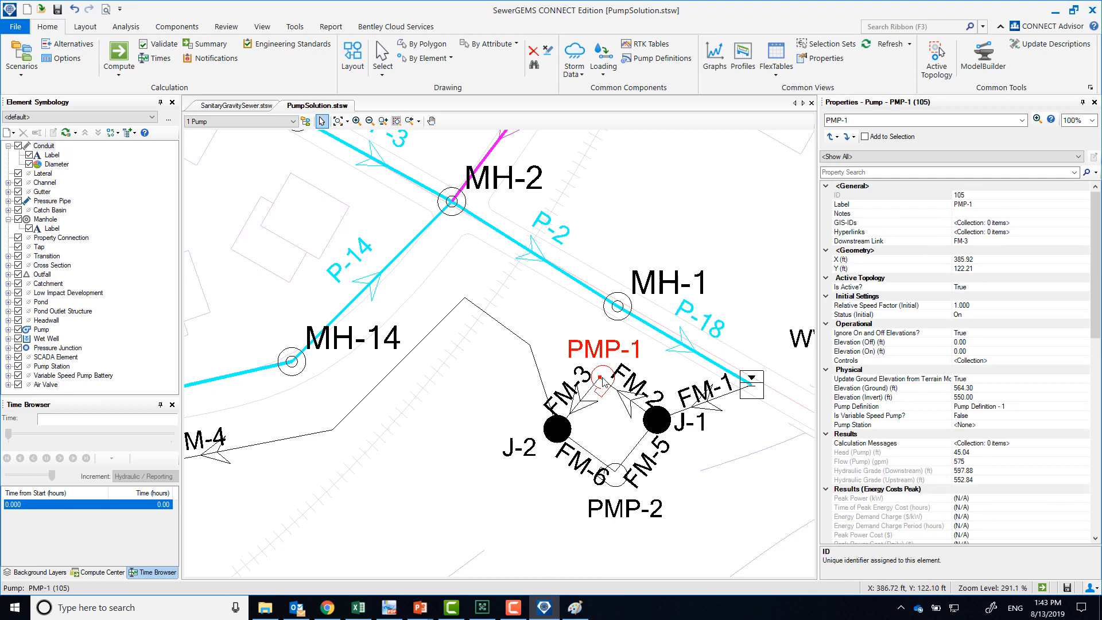
left_click(1097, 252)
left_click_drag(1098, 252, 1098, 296)
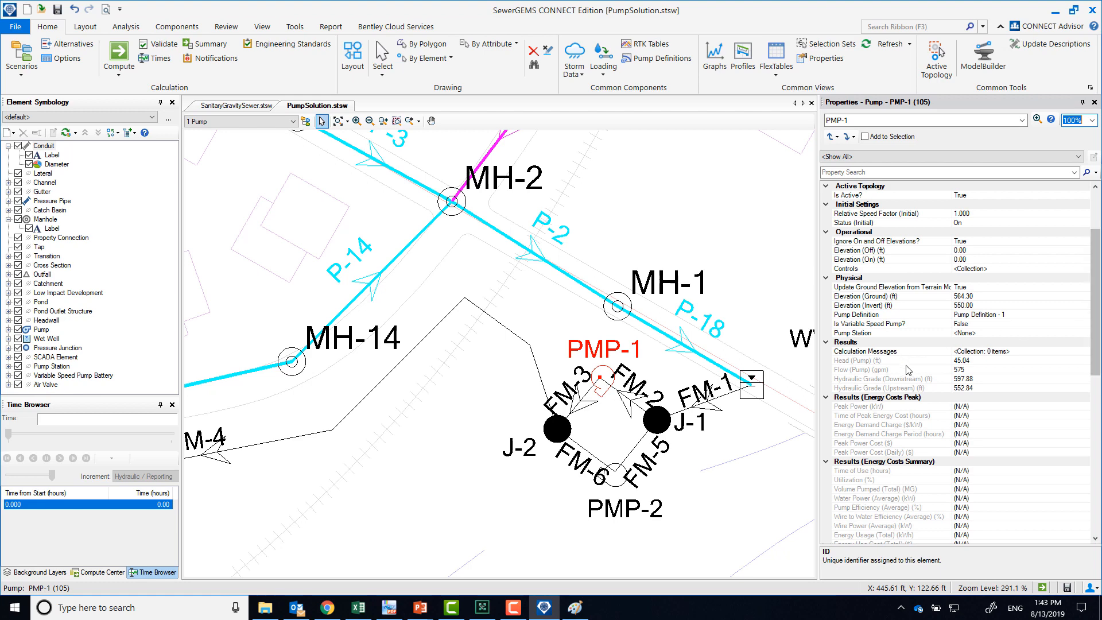
left_click(982, 361)
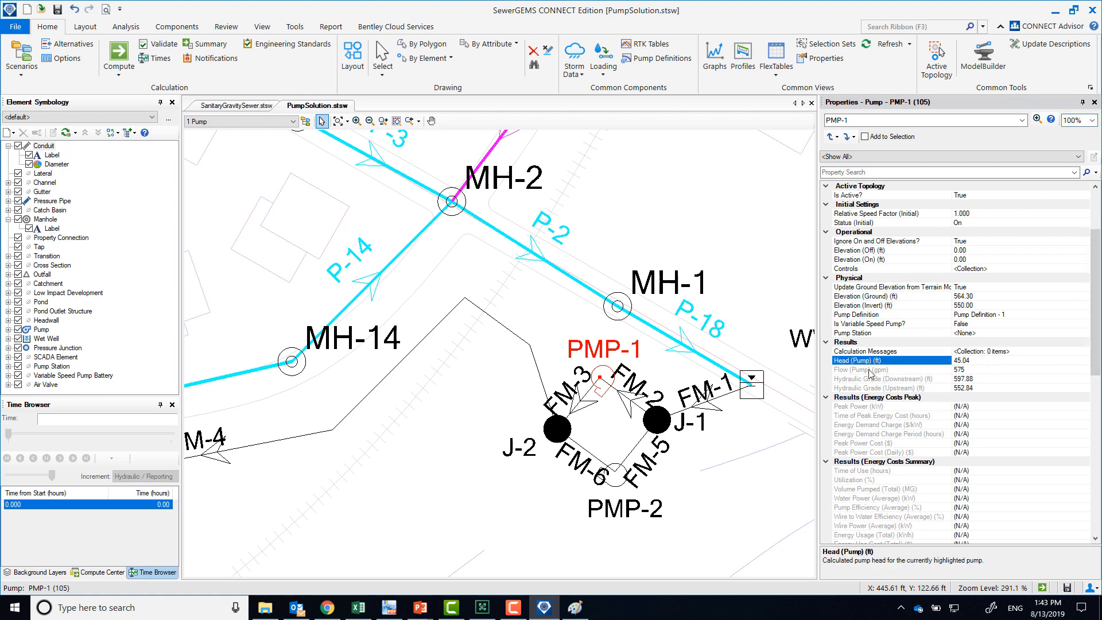
left_click(981, 370)
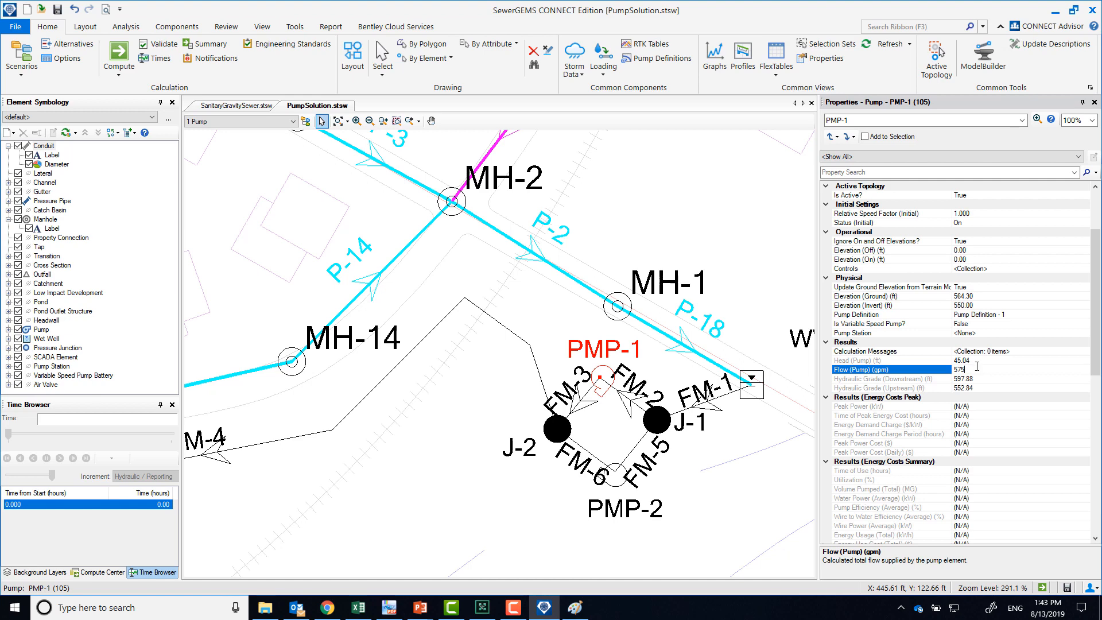
left_click(976, 358)
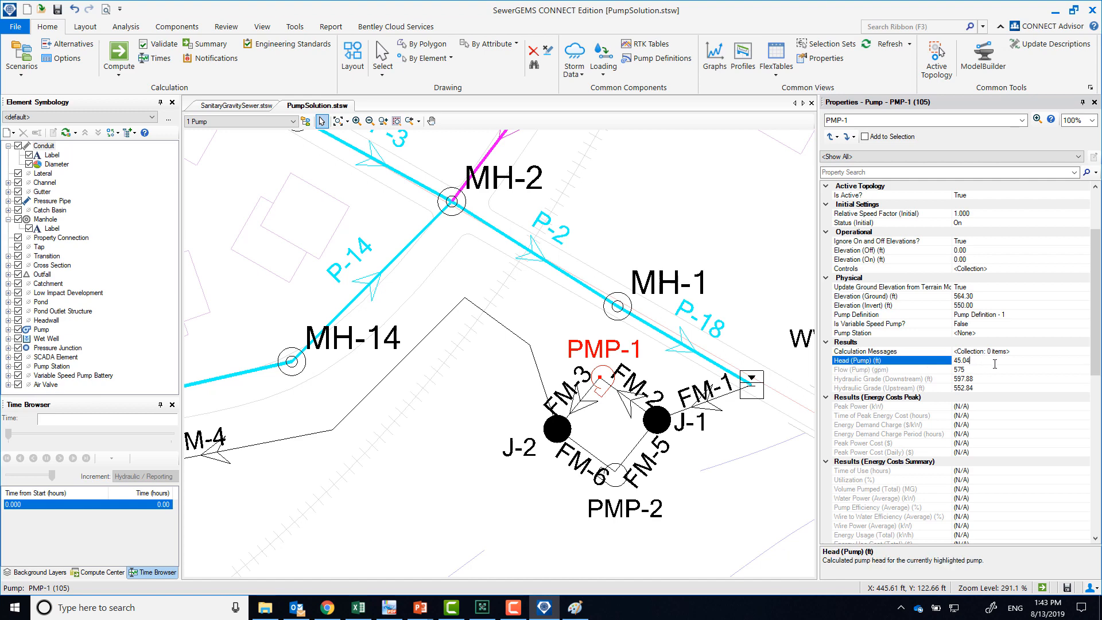
Plot the pump curve of PMP-1 in an enlarged viewer to examine its head and efficiency operating points, then close it
right_click(598, 382)
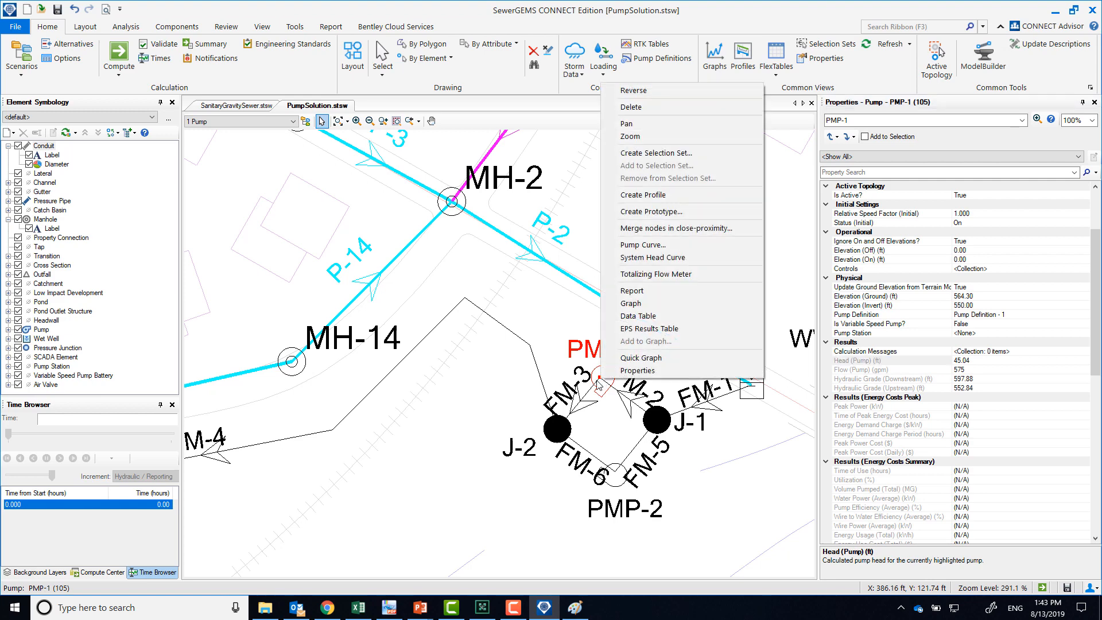
left_click(646, 244)
left_click(597, 333)
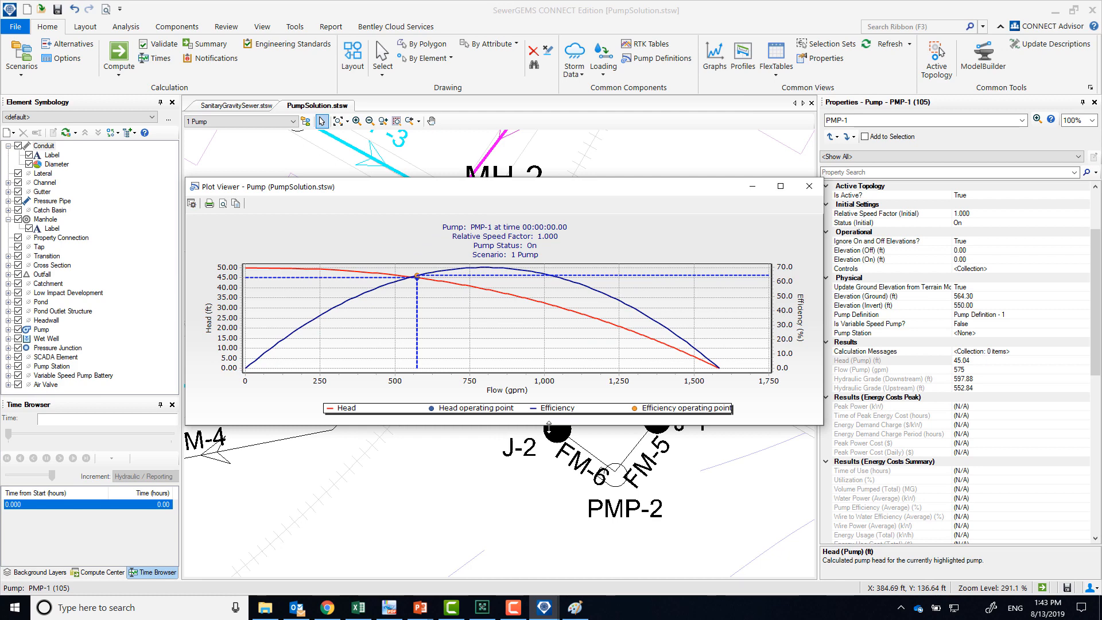
left_click_drag(548, 426, 547, 567)
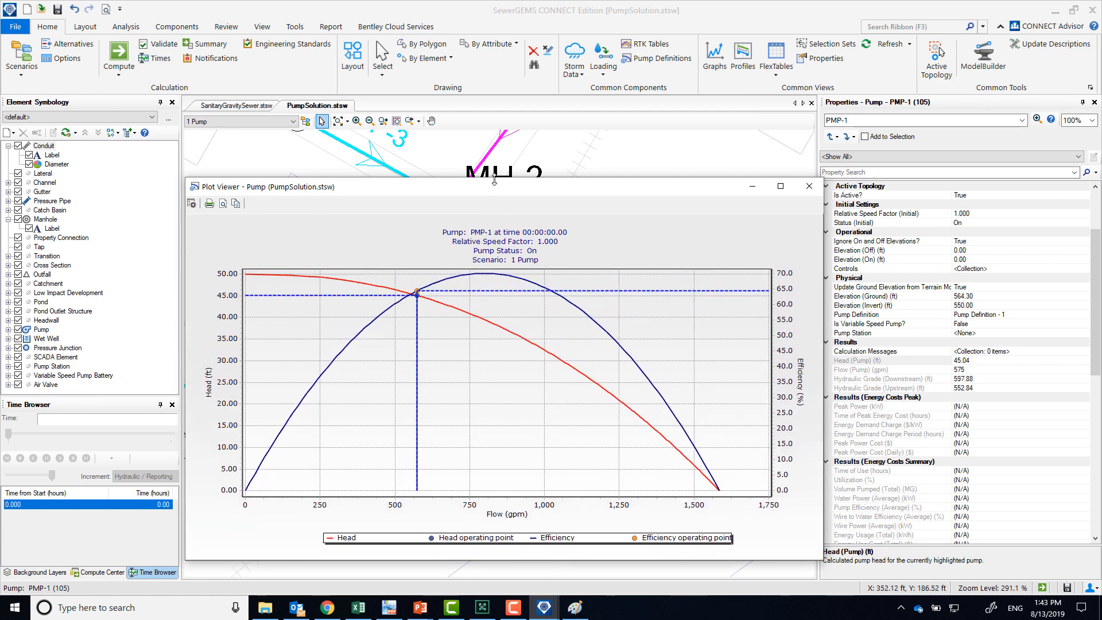
left_click_drag(492, 179, 485, 27)
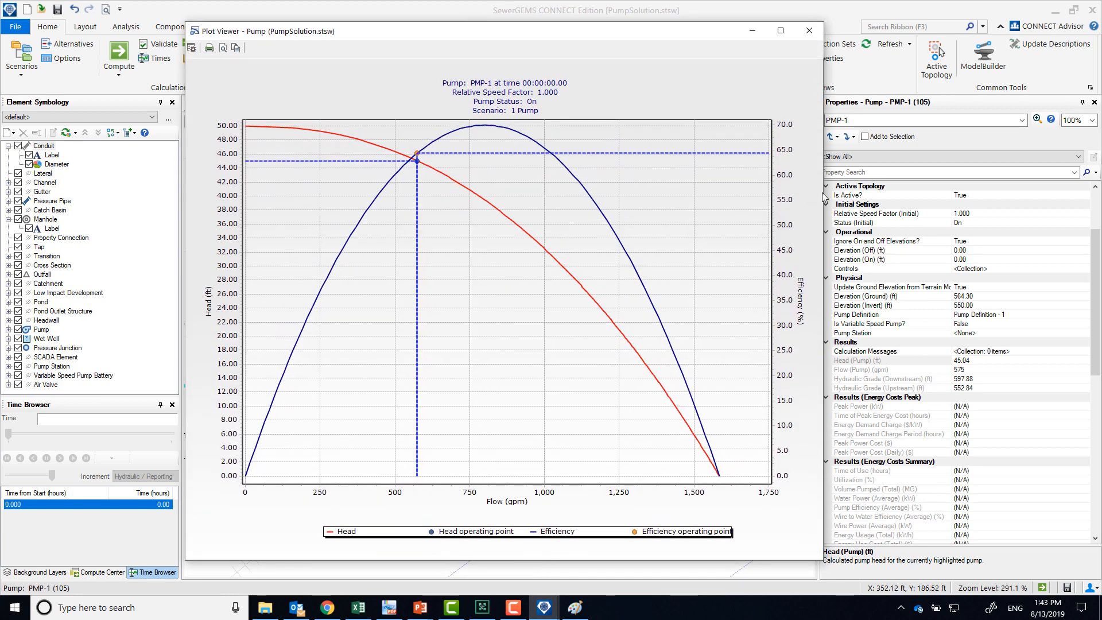
left_click_drag(824, 197, 938, 177)
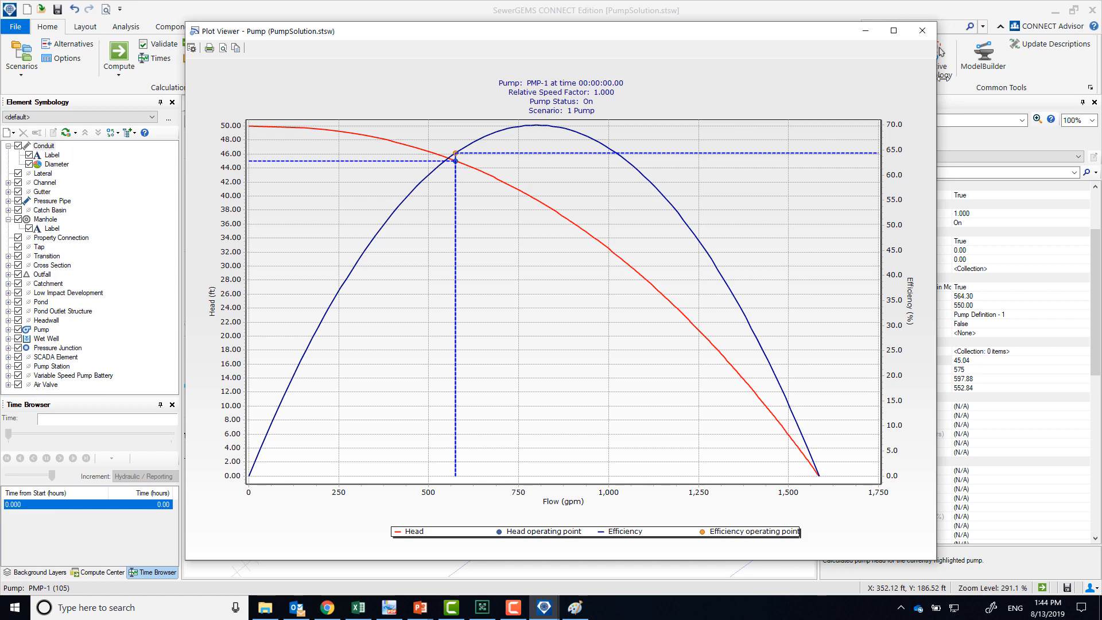
left_click(923, 31)
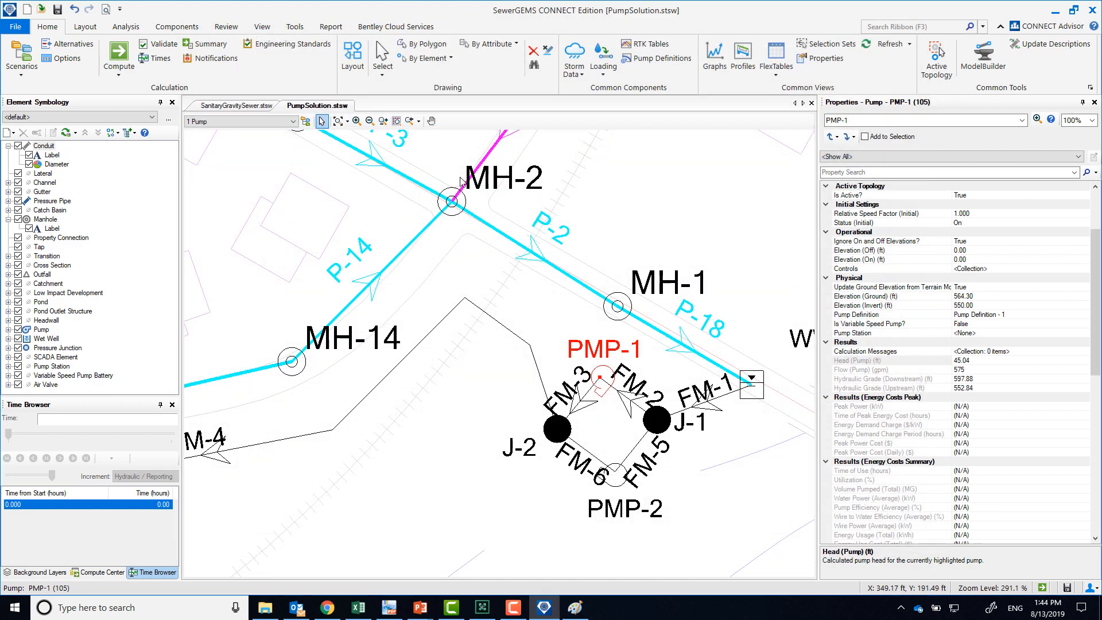
Inspect the initial water surface elevation of wet well WW-1
scroll(556, 355, "down", 2)
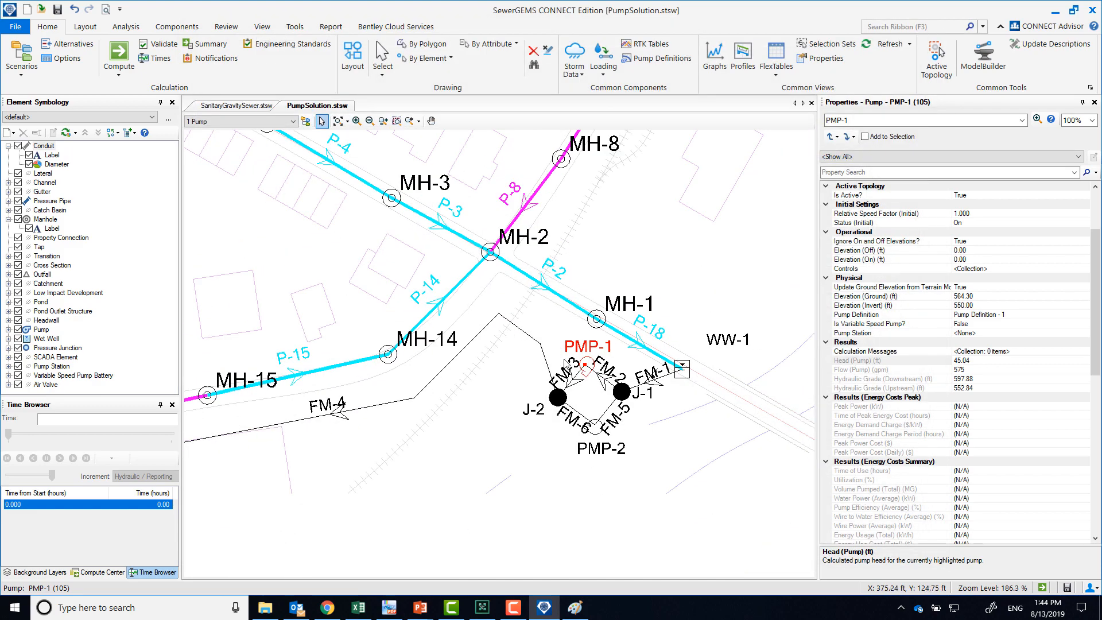
left_click(682, 367)
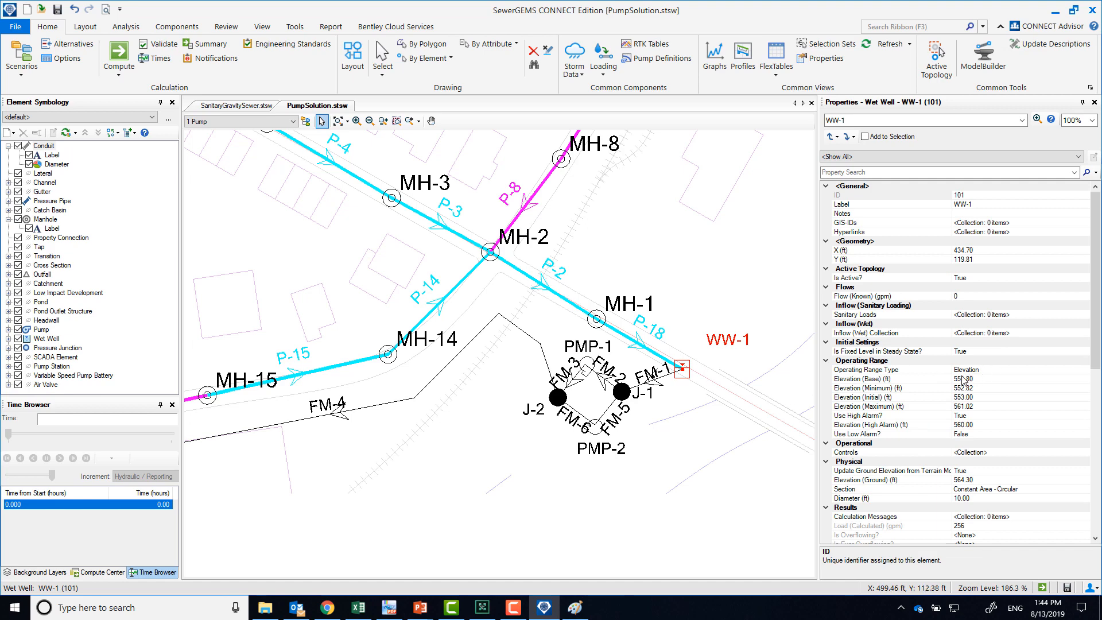
left_click(975, 396)
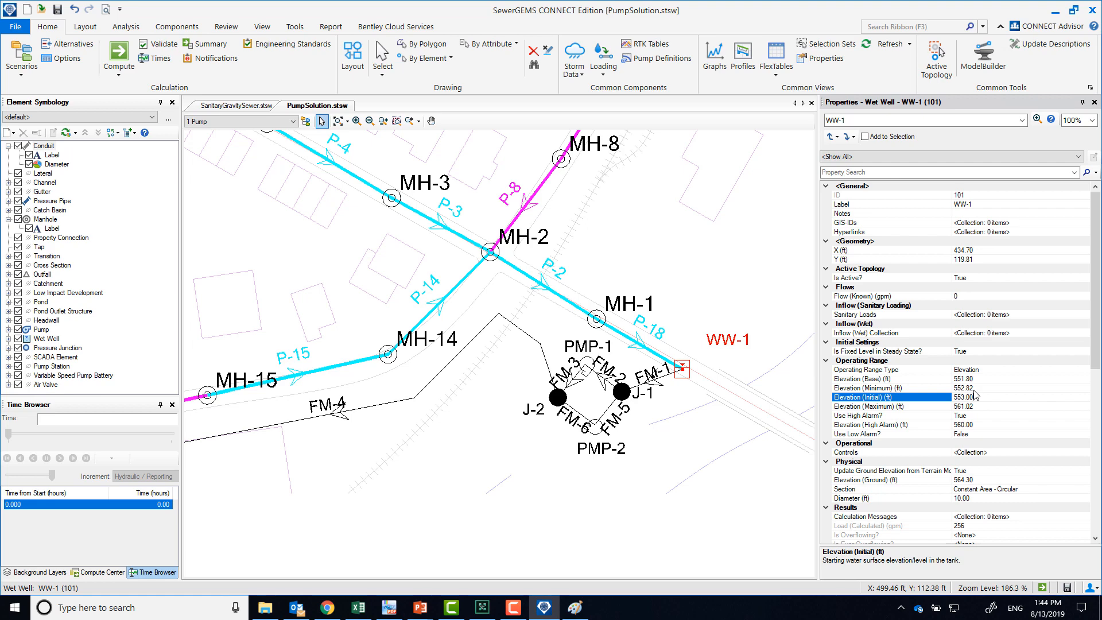
Examine the properties of manhole MH-18 at the discharge end of force main FM-4
left_click_drag(428, 427, 628, 414)
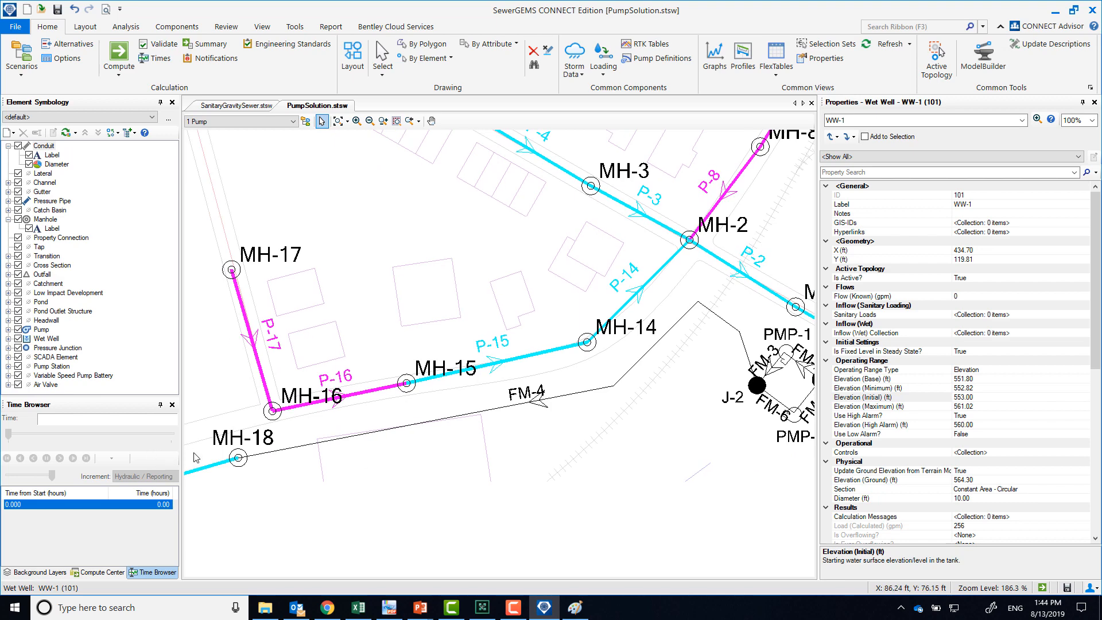
left_click(235, 458)
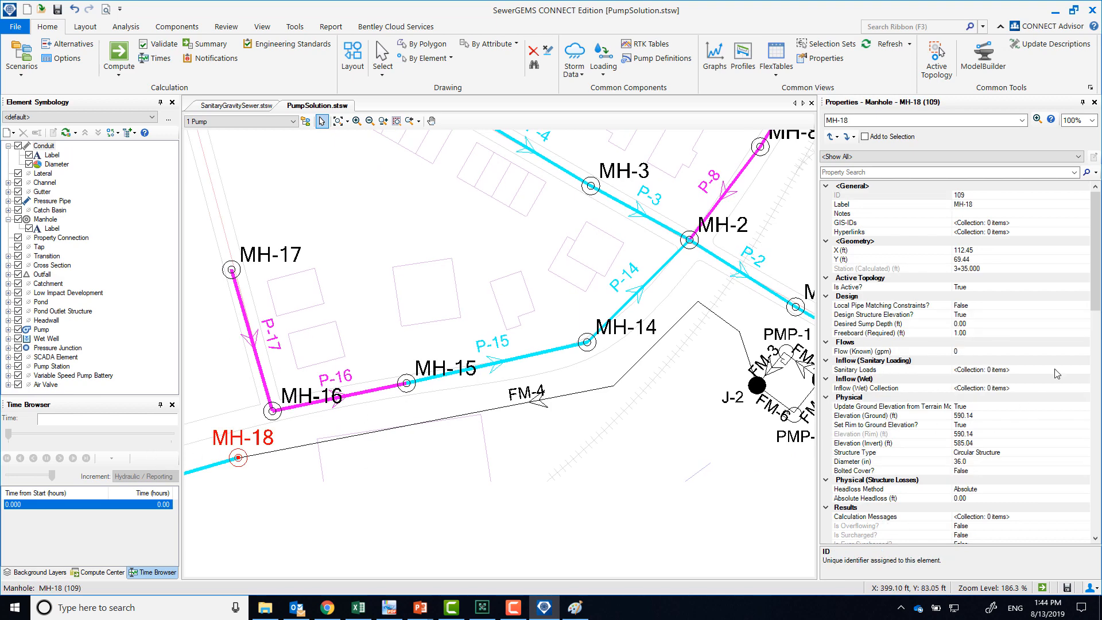
left_click_drag(1097, 289, 1097, 296)
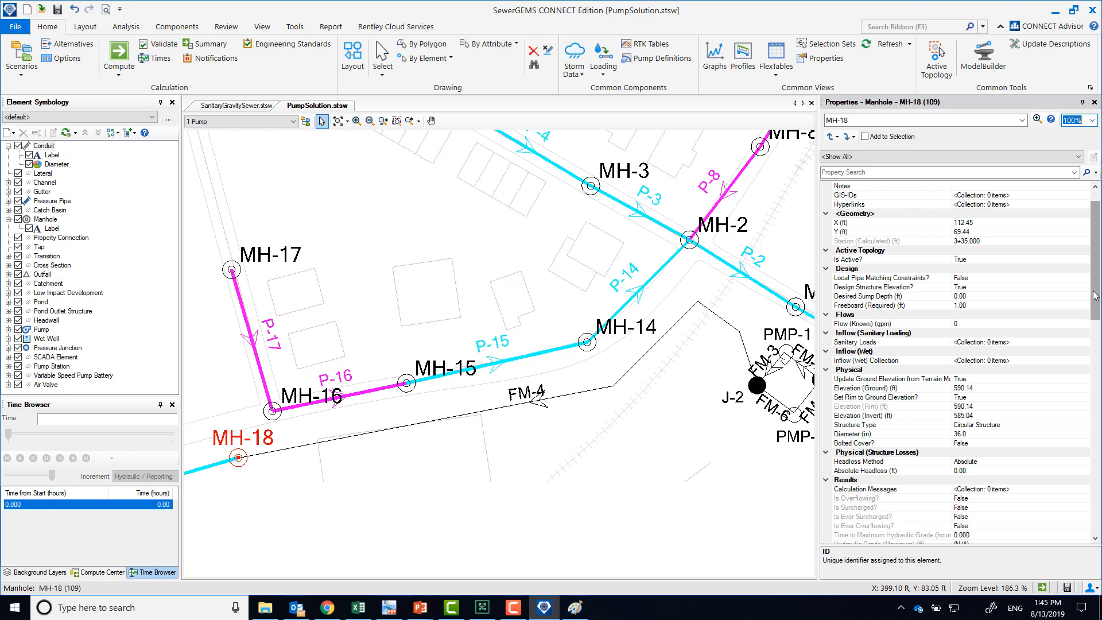
left_click_drag(745, 370, 590, 364)
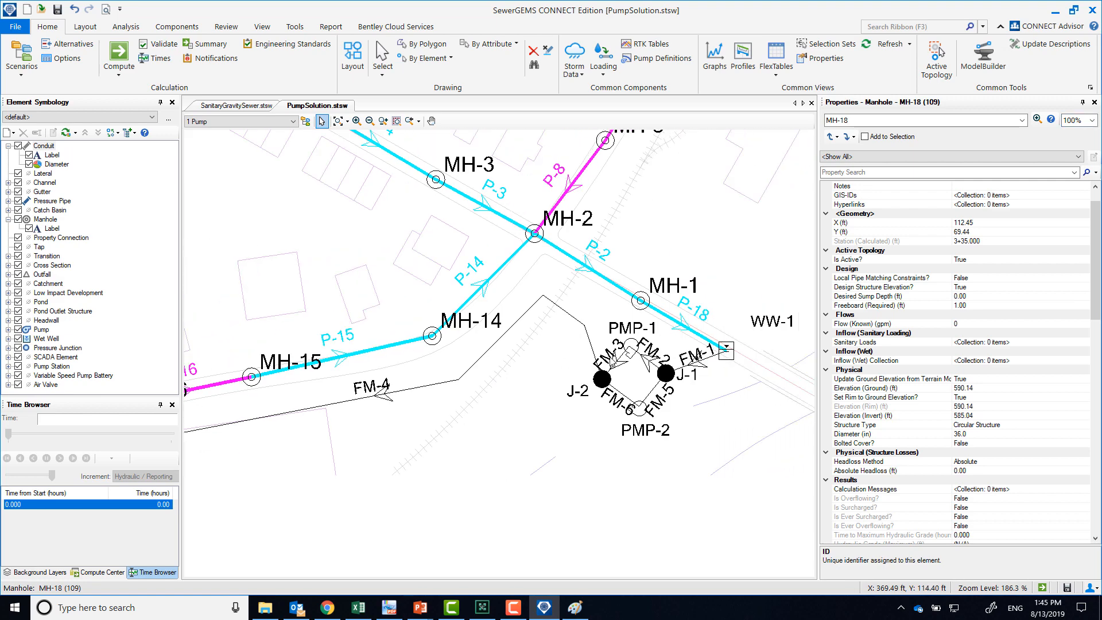
Create a new profile from wet well WW-1 through PMP-1 and force main FM-4 to manhole MH-18
left_click(631, 348)
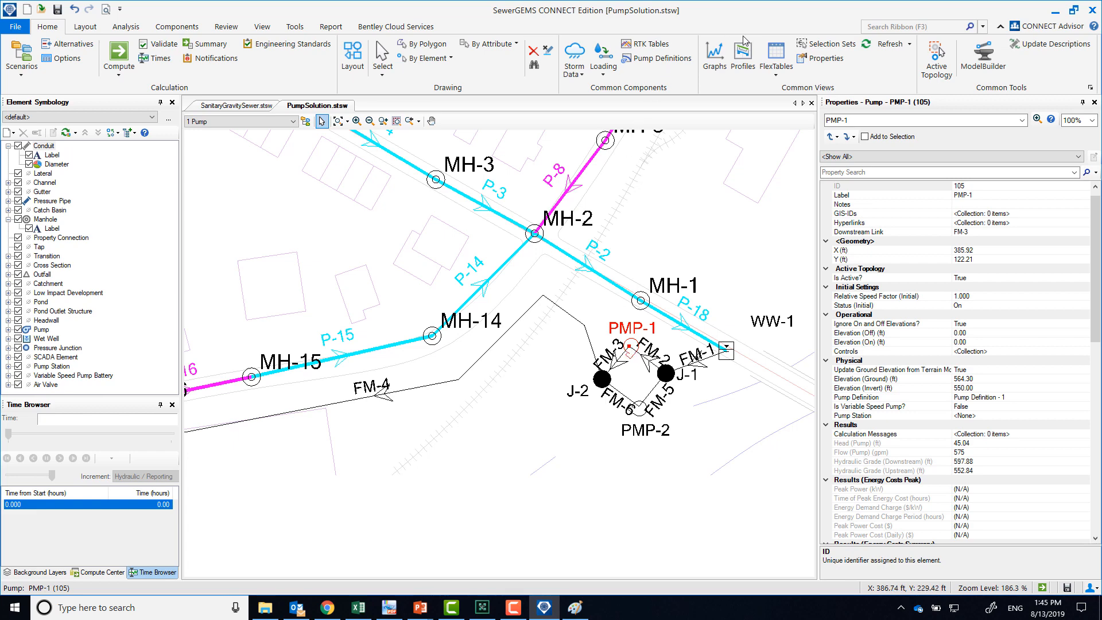
left_click(743, 54)
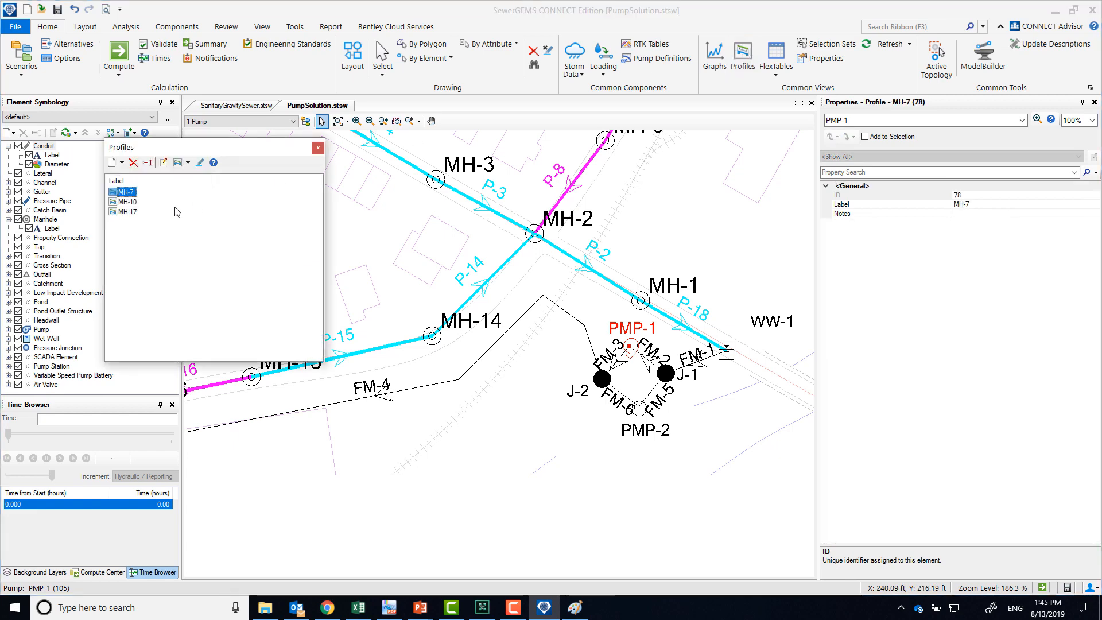
left_click(114, 163)
left_click(646, 153)
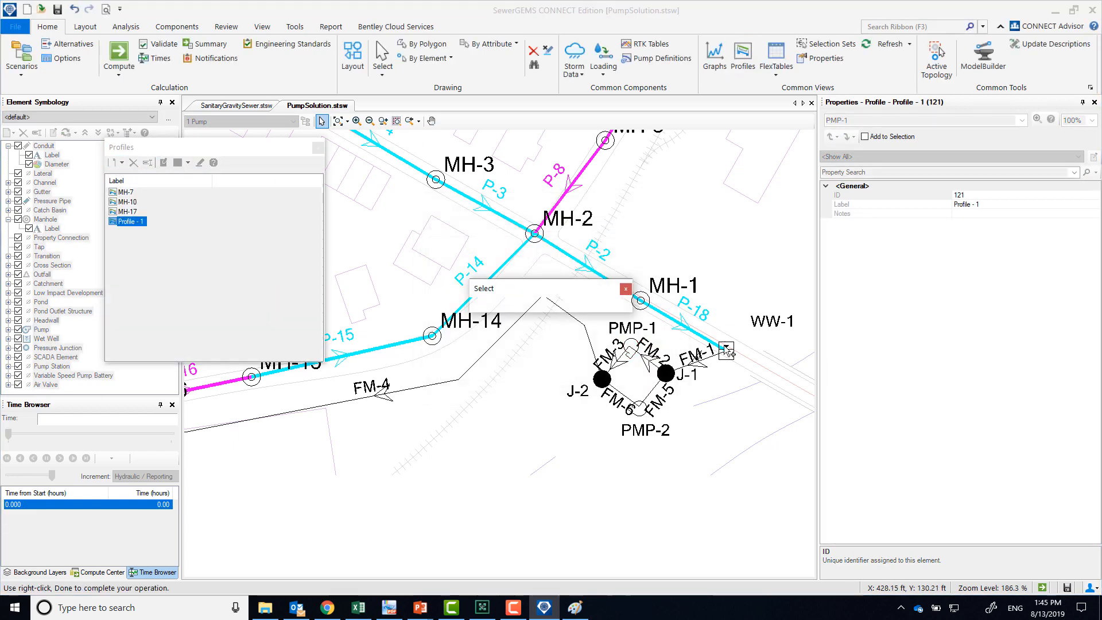
left_click(729, 351)
mouse_move(387, 445)
left_mouse_down()
mouse_move(625, 408)
mouse_move(676, 417)
left_mouse_up()
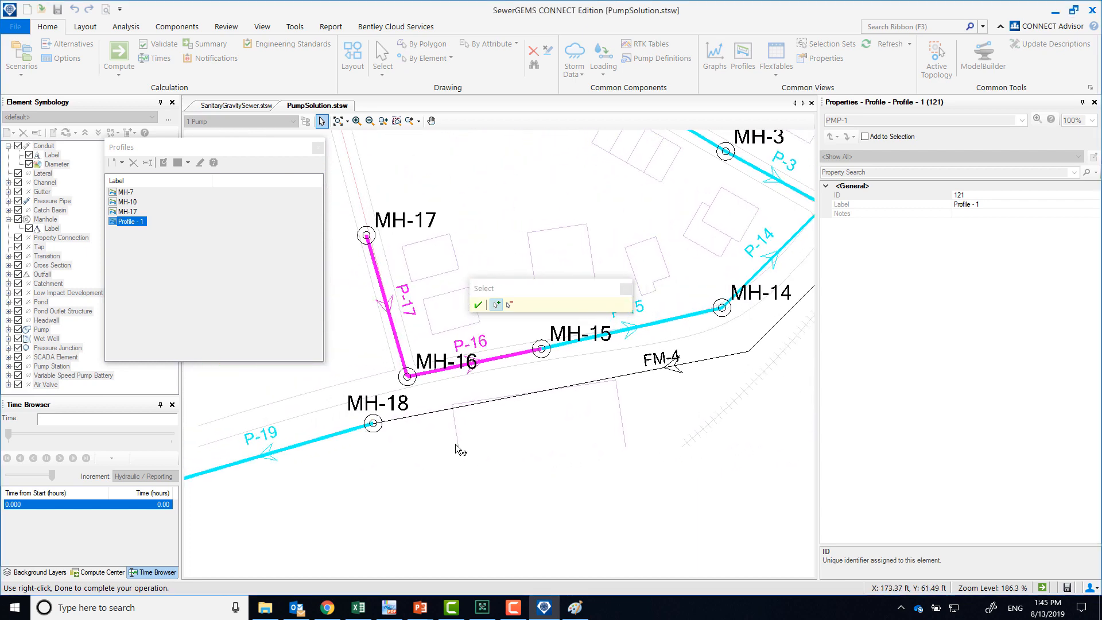
left_click(373, 424)
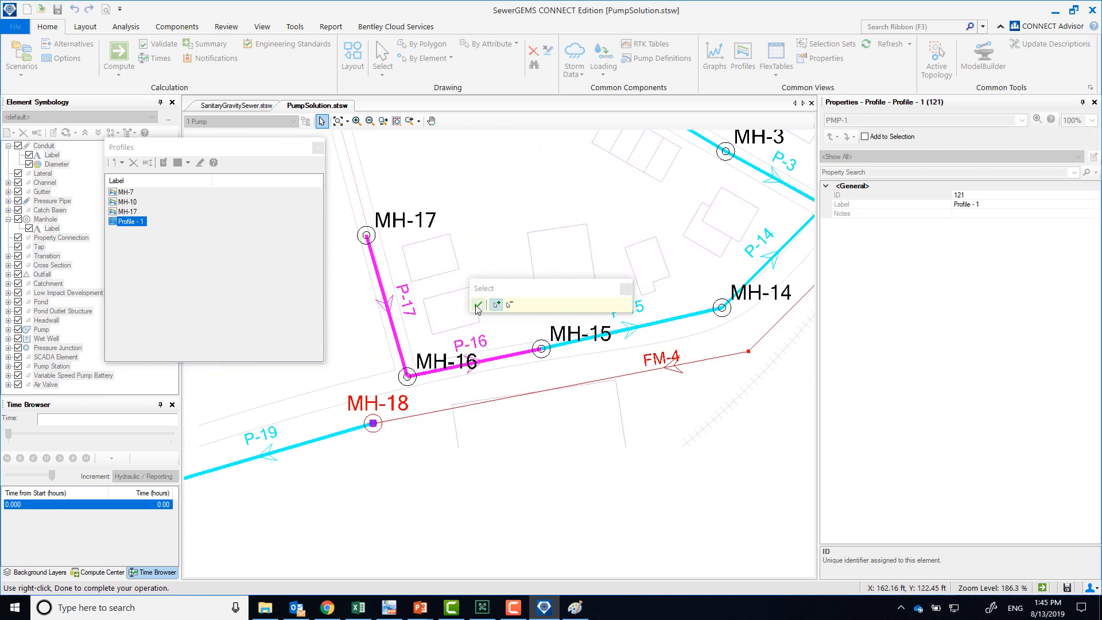
left_click(478, 304)
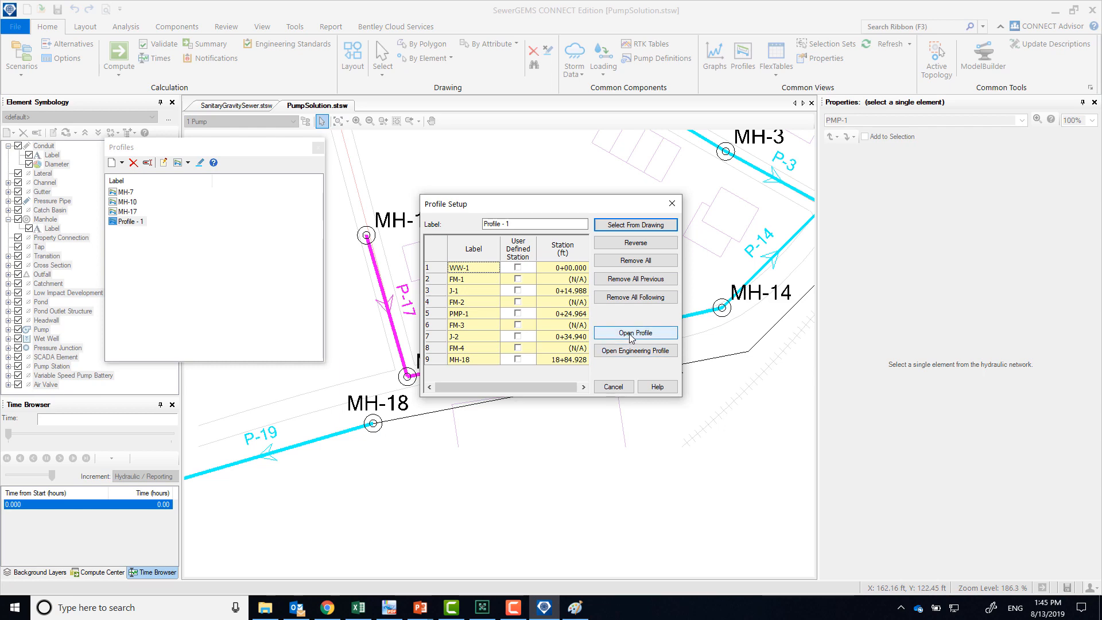
Open the WW-1 to MH-18 profile to examine its hydraulic grade line, then close it and the profile list
left_click(628, 333)
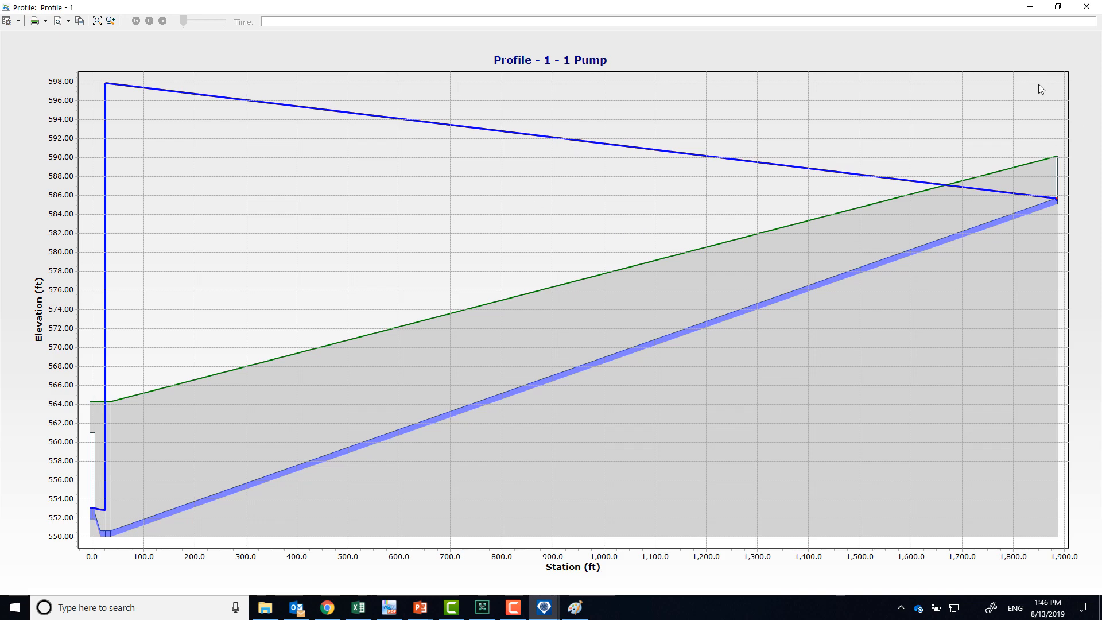
left_click(1086, 7)
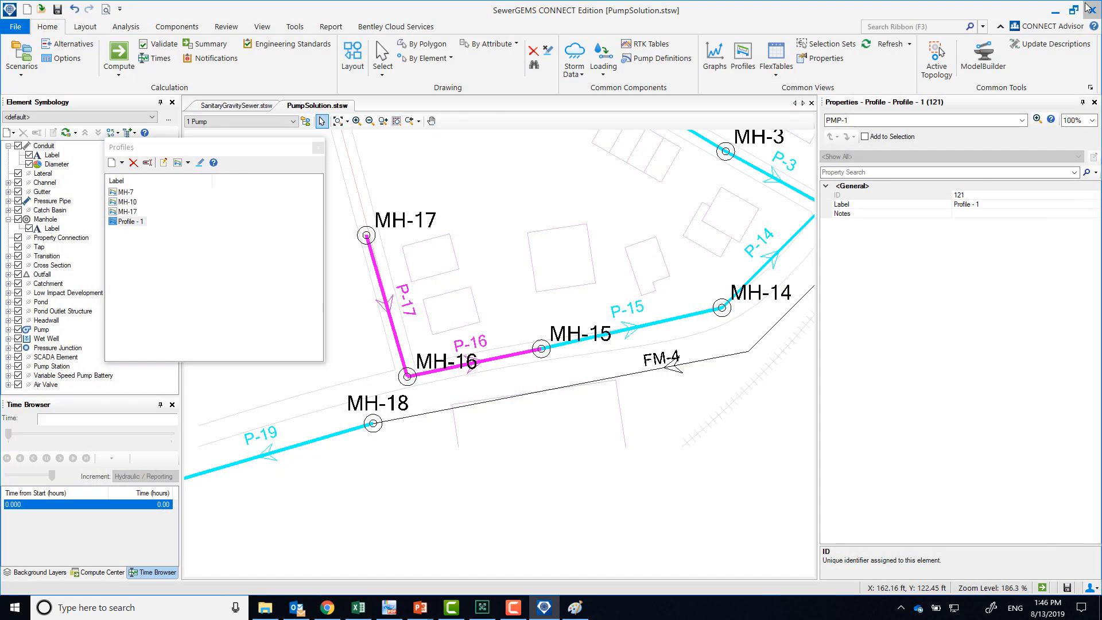
left_click(318, 150)
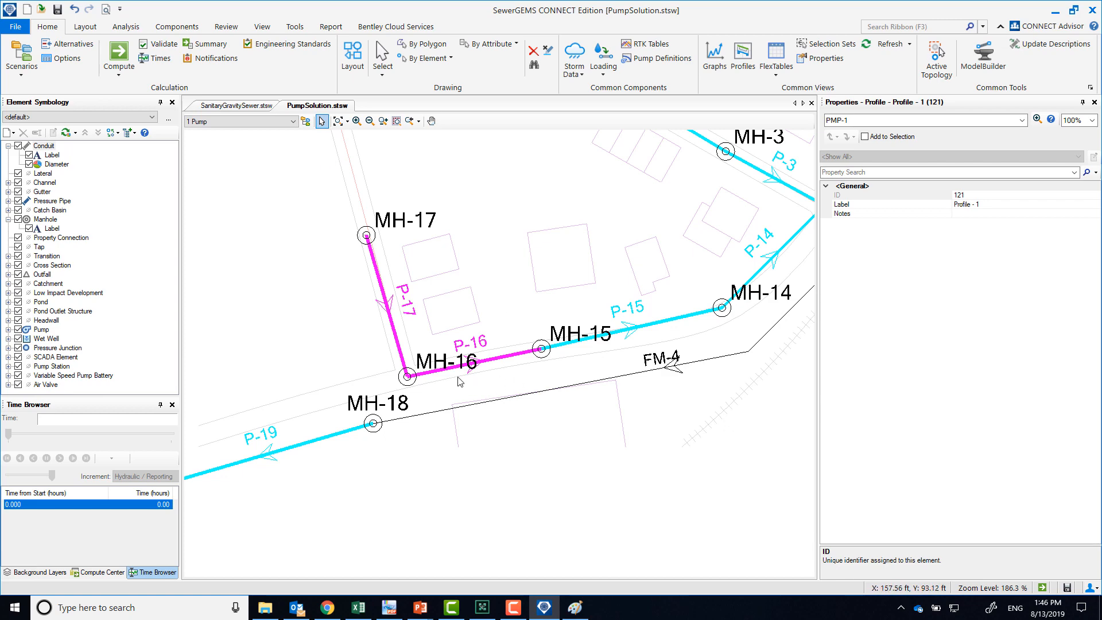
Review the design flow and head in the pump definition assigned to PMP-1, then close the definitions
left_click_drag(759, 307, 378, 364)
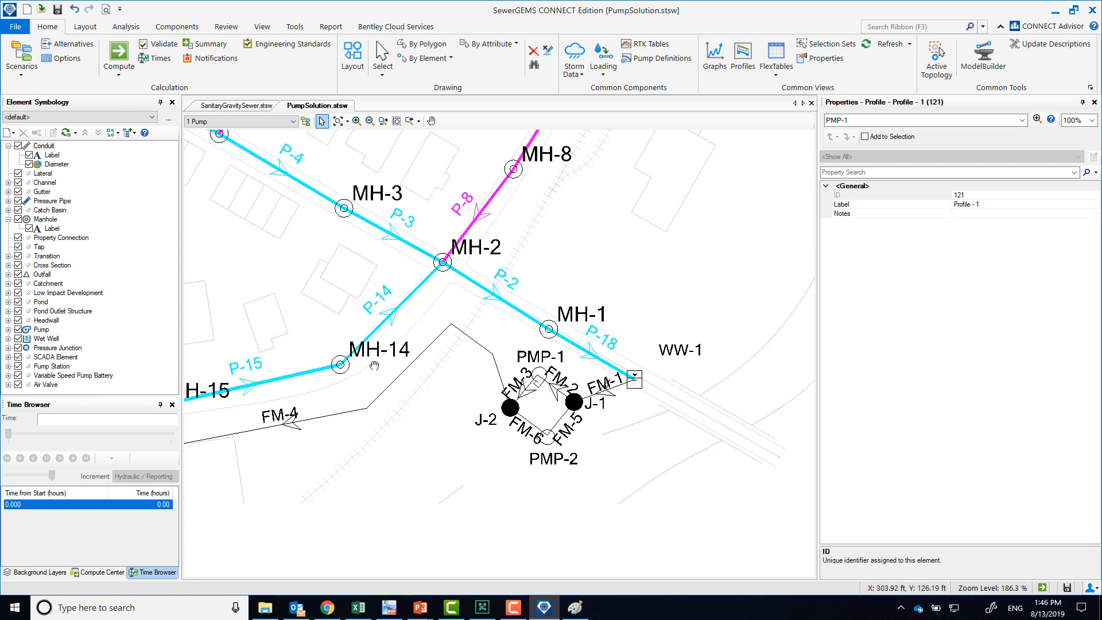
left_click(541, 376)
right_click(541, 376)
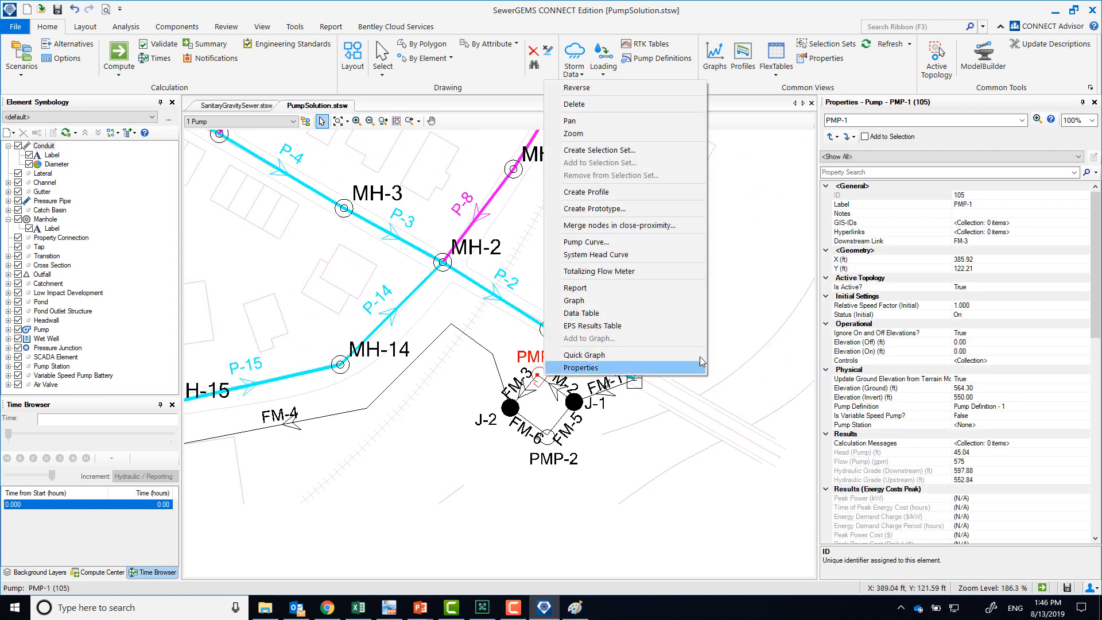
left_click(1033, 406)
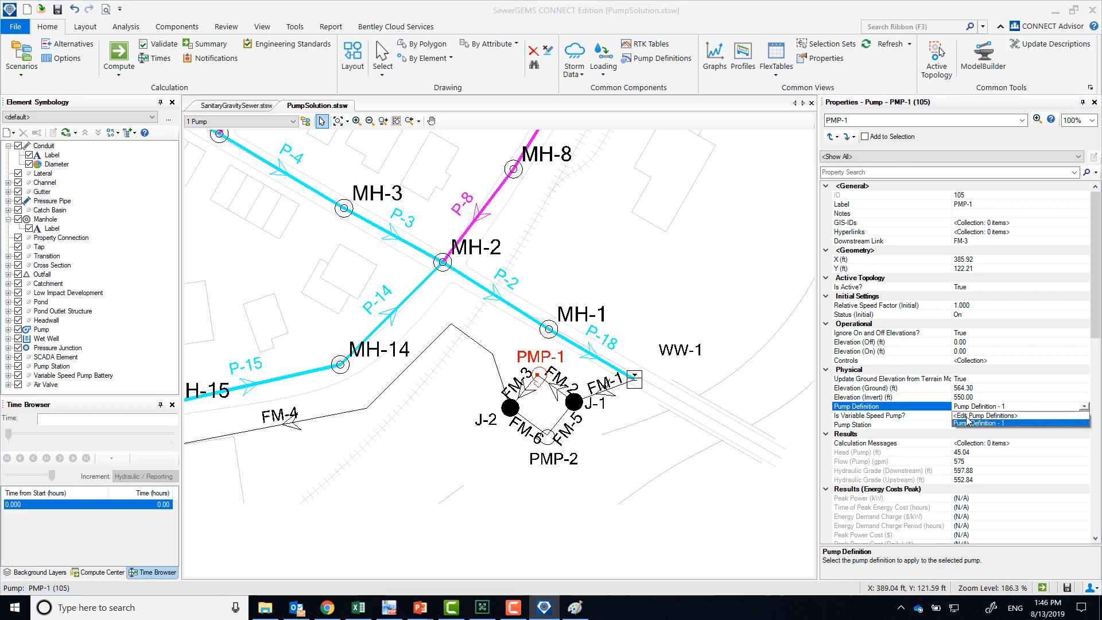
left_click(480, 261)
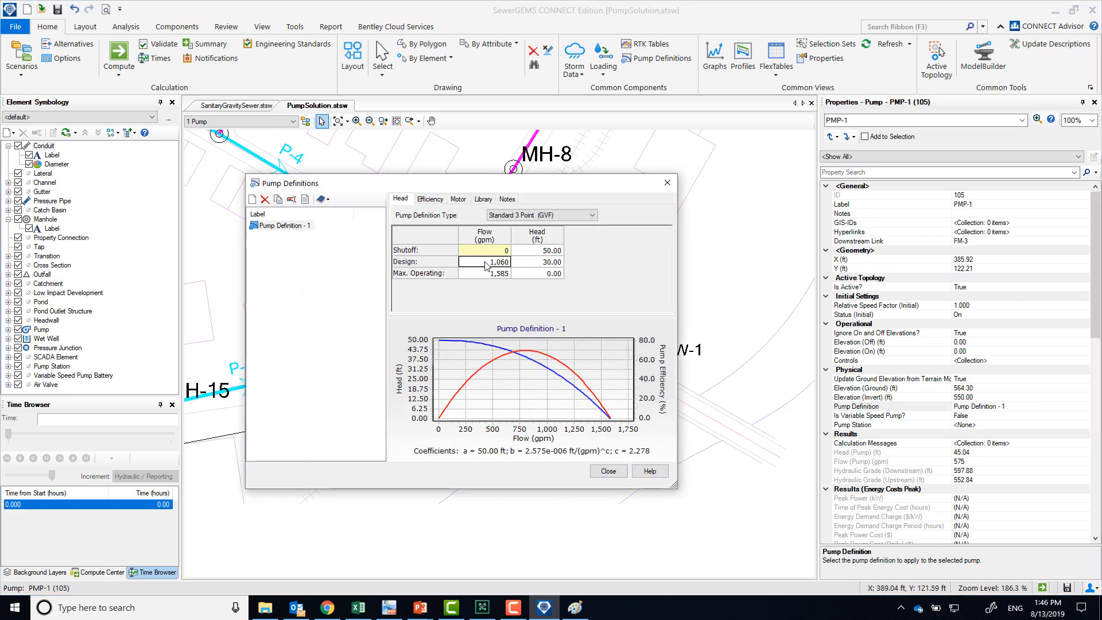
left_click(540, 263)
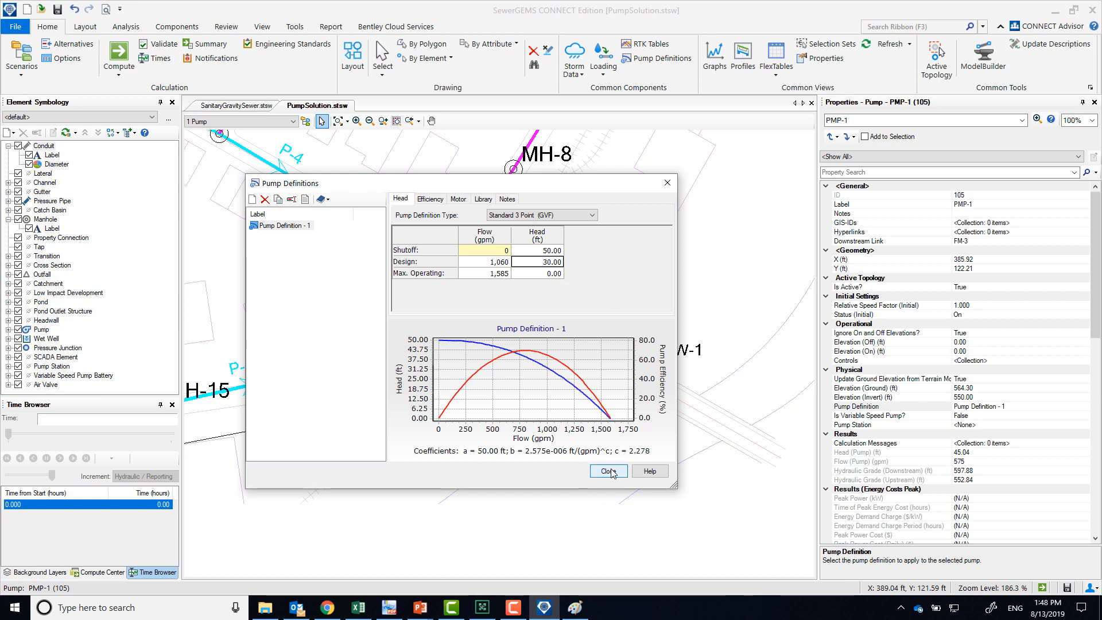
left_click(608, 471)
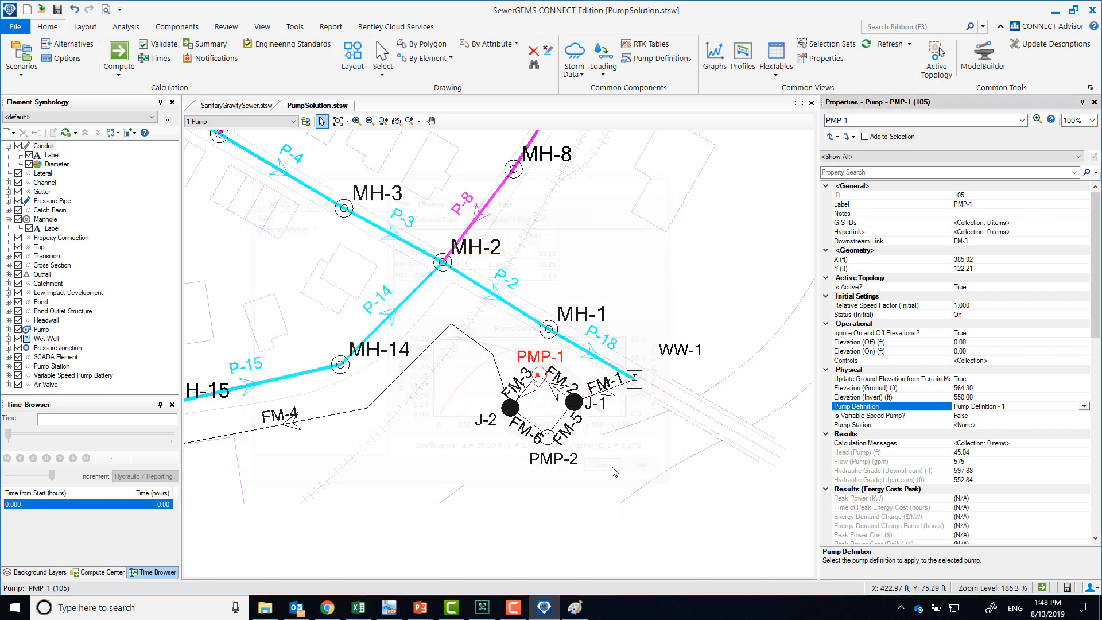
Reopen Profile - 1 to compare the pump's head rise with the hydraulic grade line, then close the plot
left_click(743, 58)
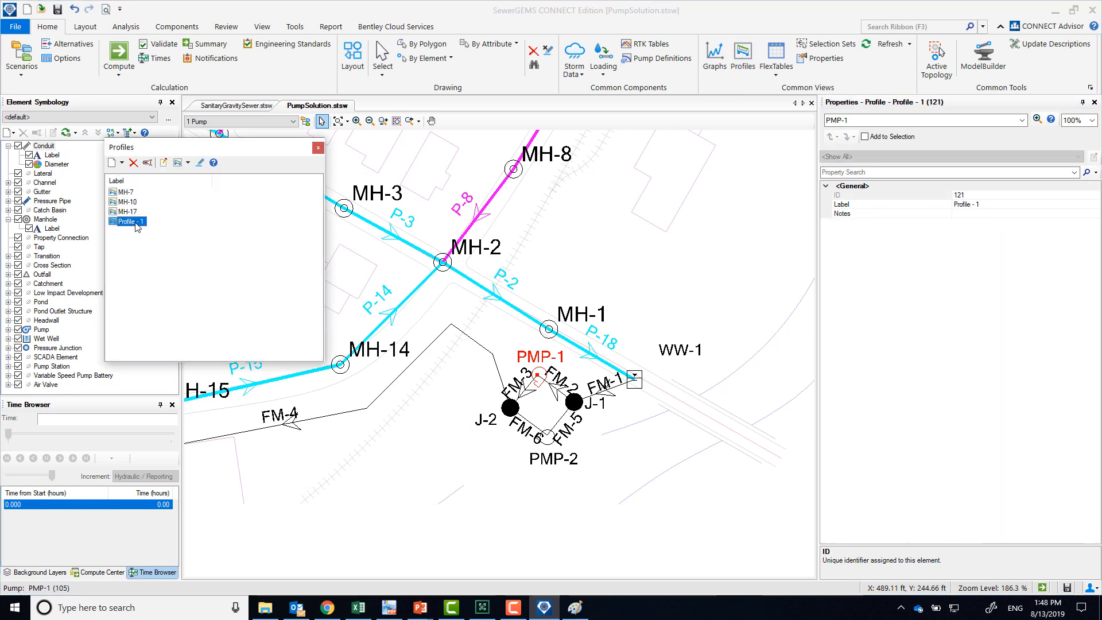
double_click(136, 222)
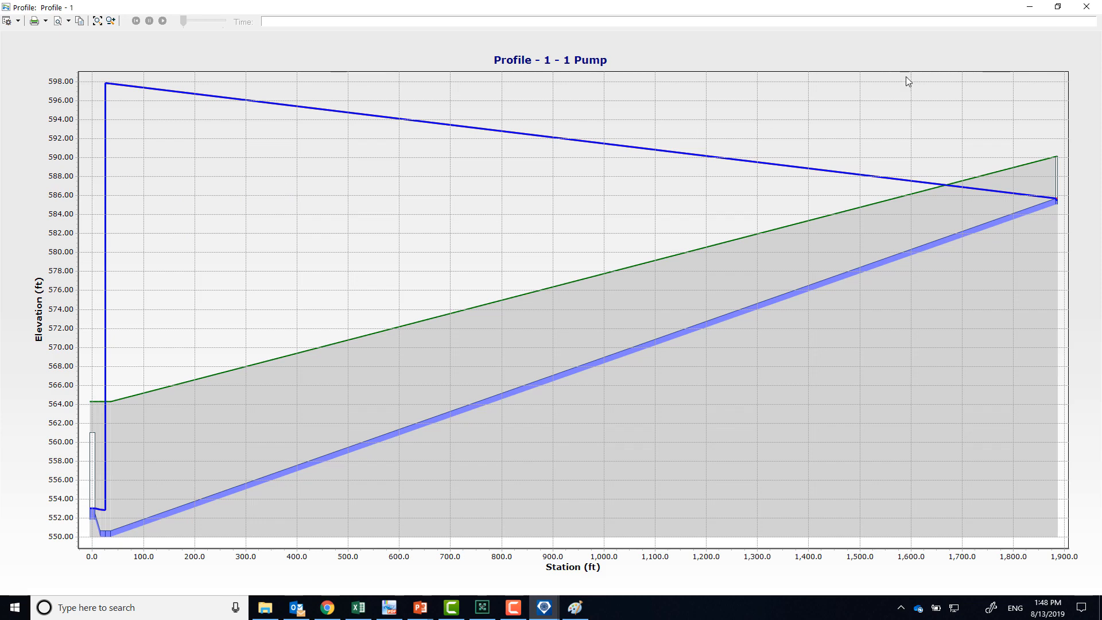
left_click(1089, 8)
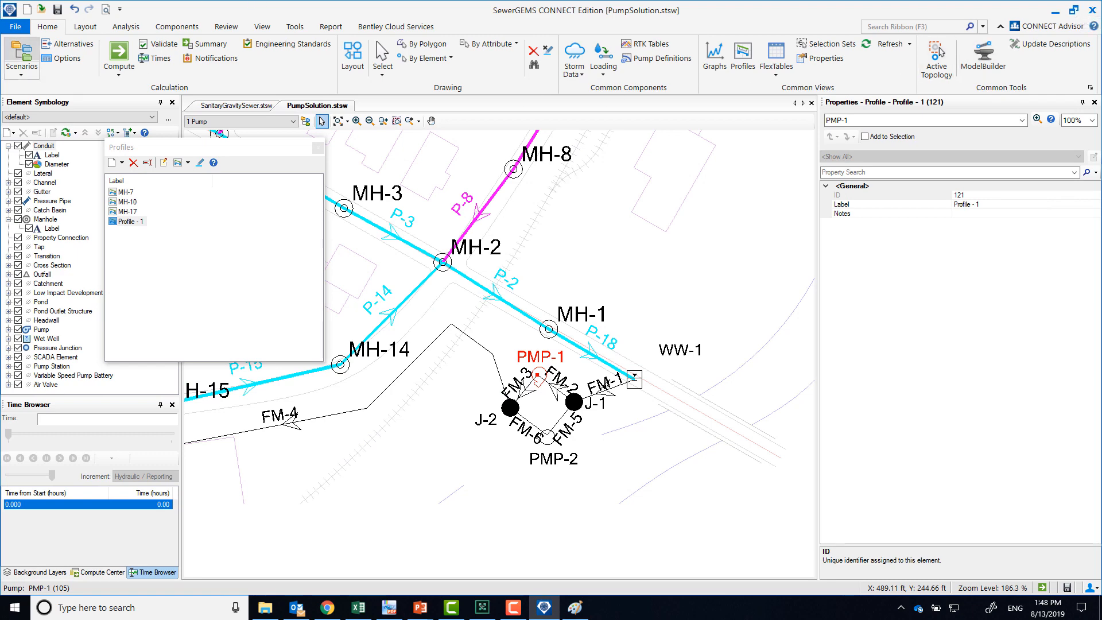
Switch to the SewerFundamentalsCE PDF to check the workshop answers table, then return to the model and close the profile list
key("alt+Tab")
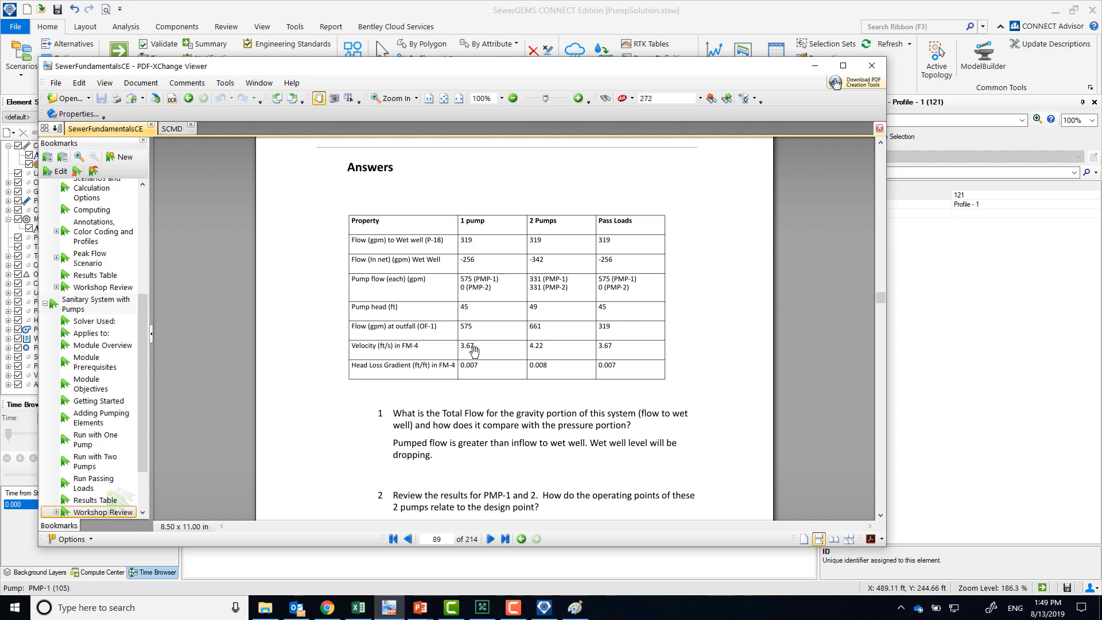
left_click_drag(561, 69, 448, 18)
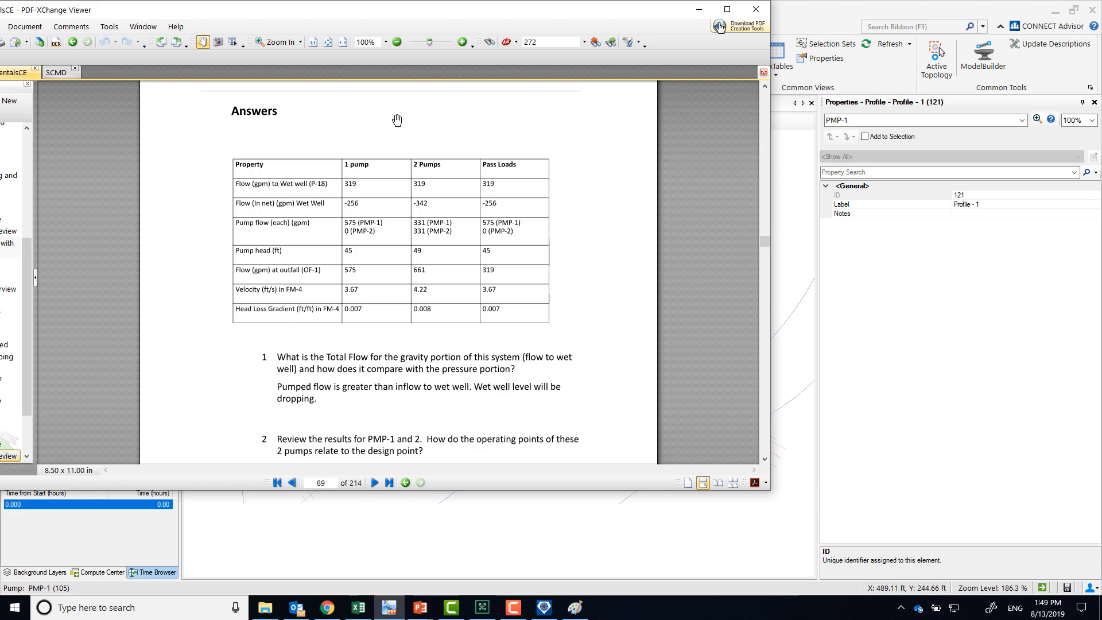
left_click_drag(577, 12, 0, 10)
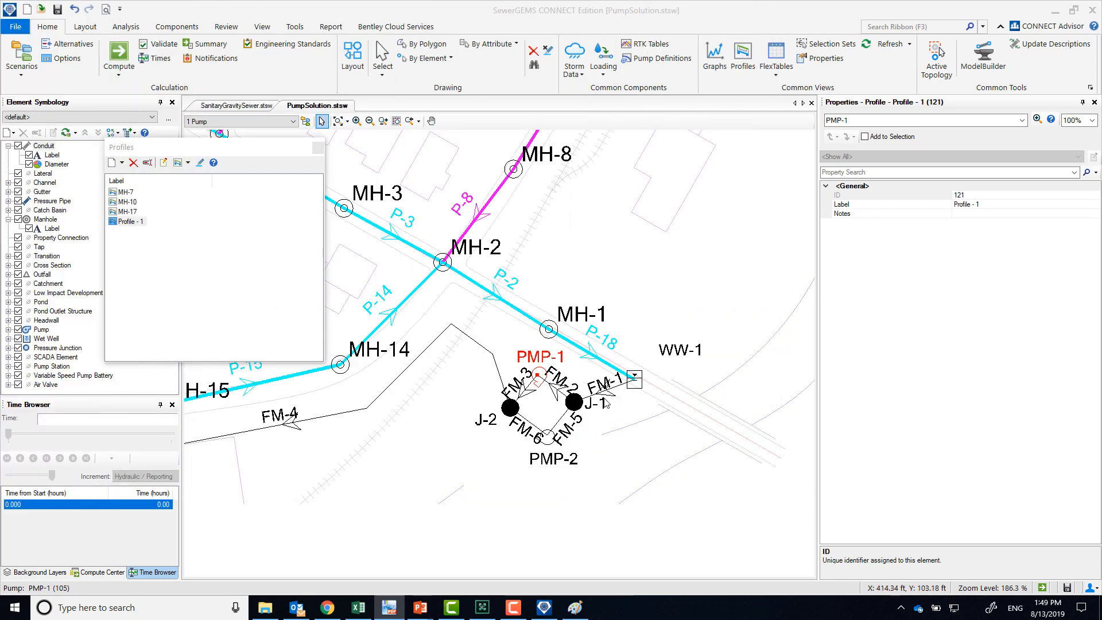
left_click(315, 148)
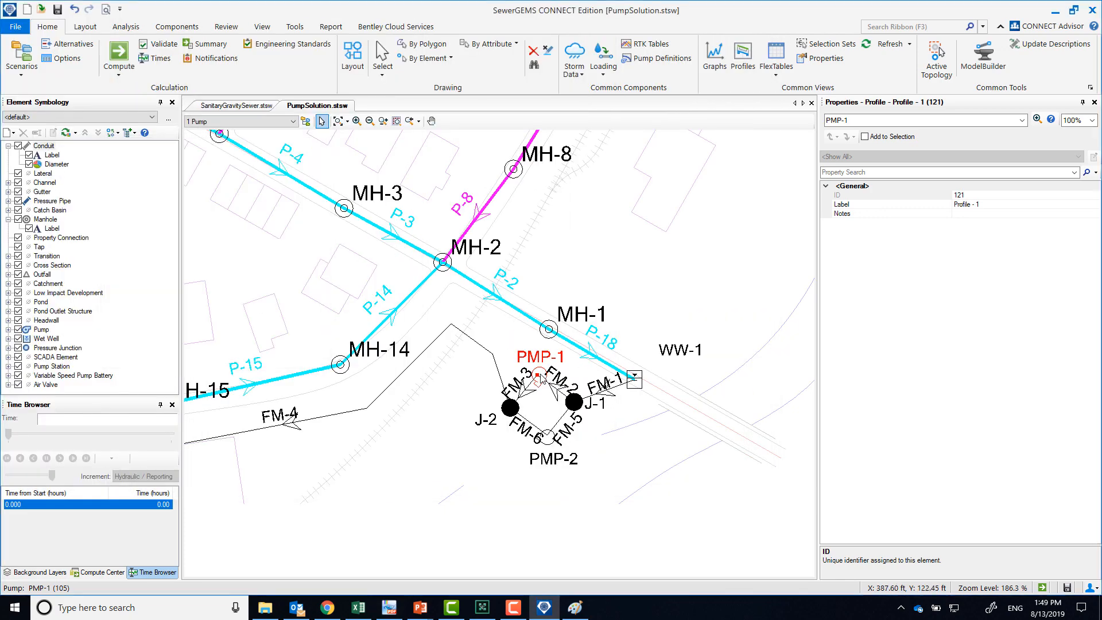
Compute the system head curve of PMP-1 with the default maximum flow and number of intervals
right_click(538, 376)
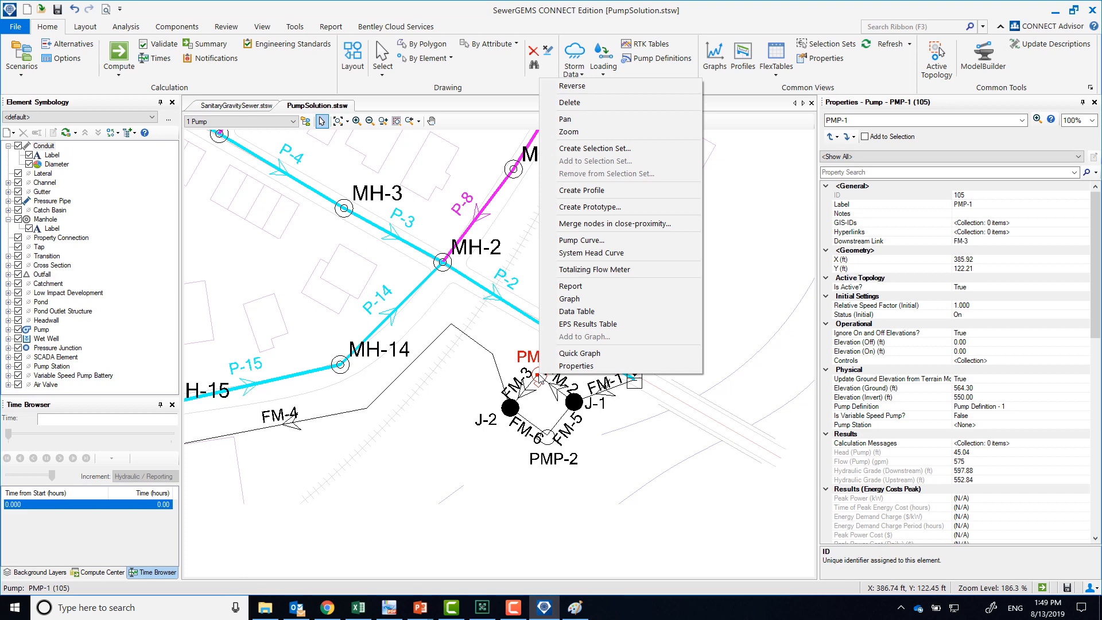
left_click(582, 253)
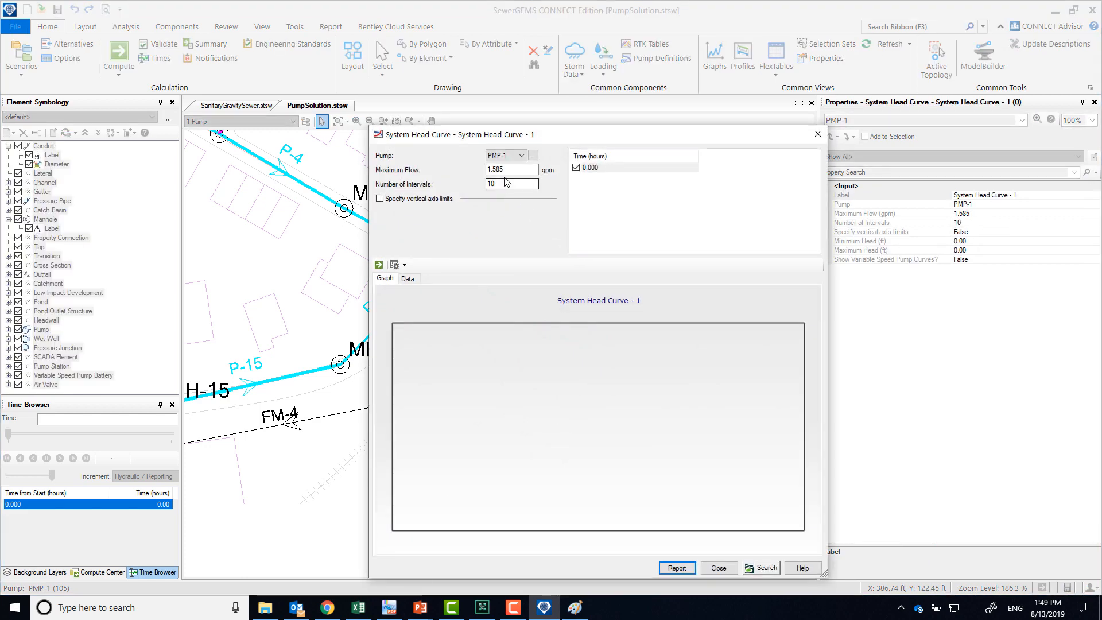
double_click(507, 169)
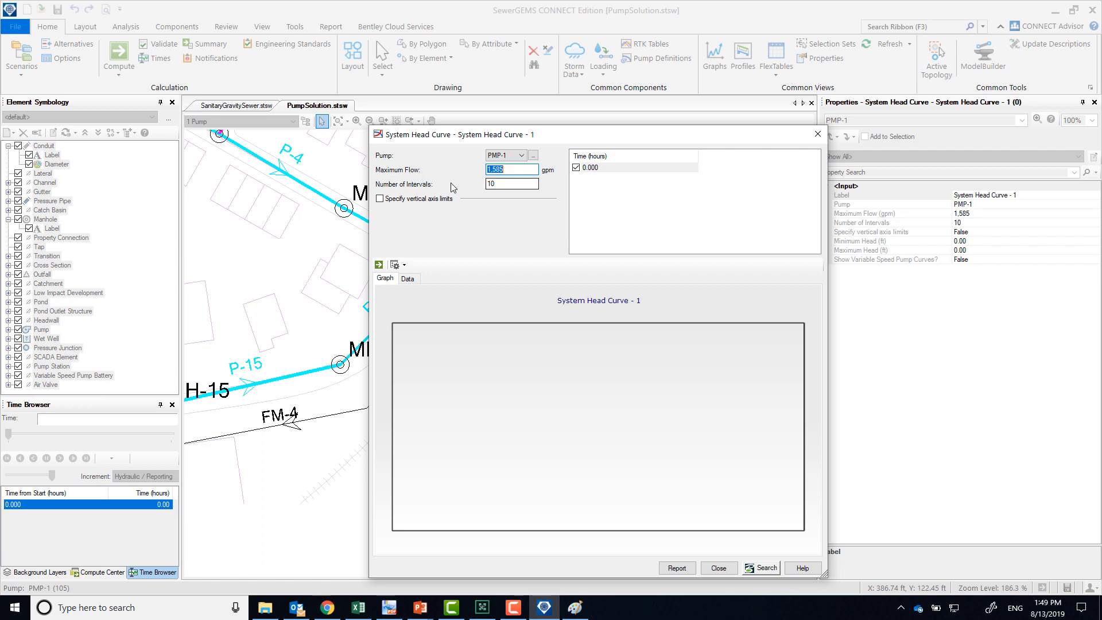
left_click(379, 265)
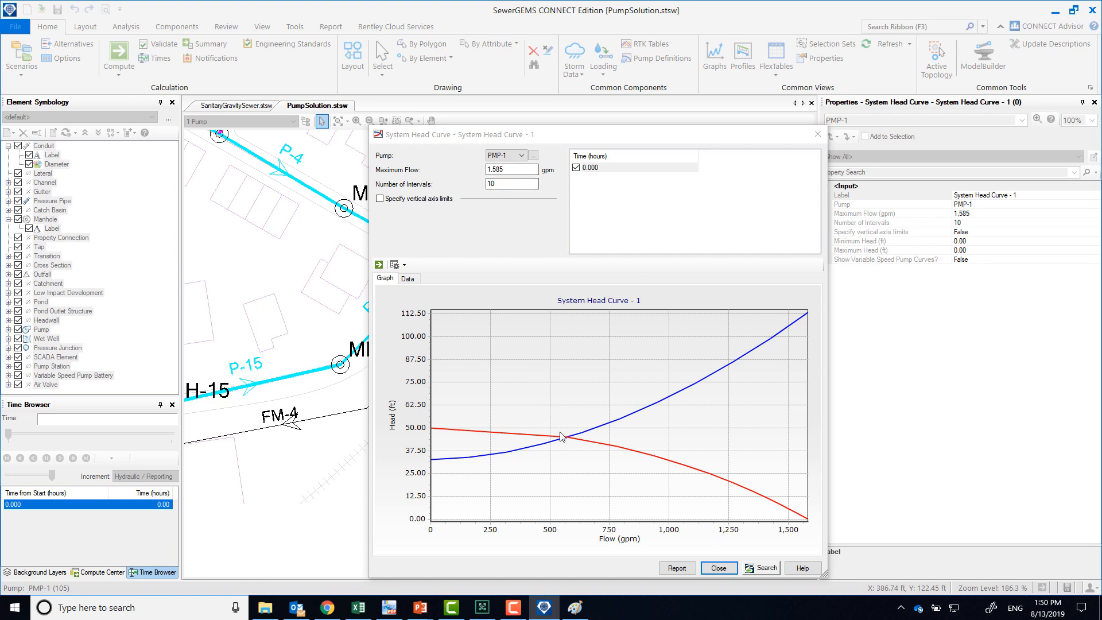
Set the system head curve's maximum flow to 1000 gpm and recompute the plot
double_click(504, 169)
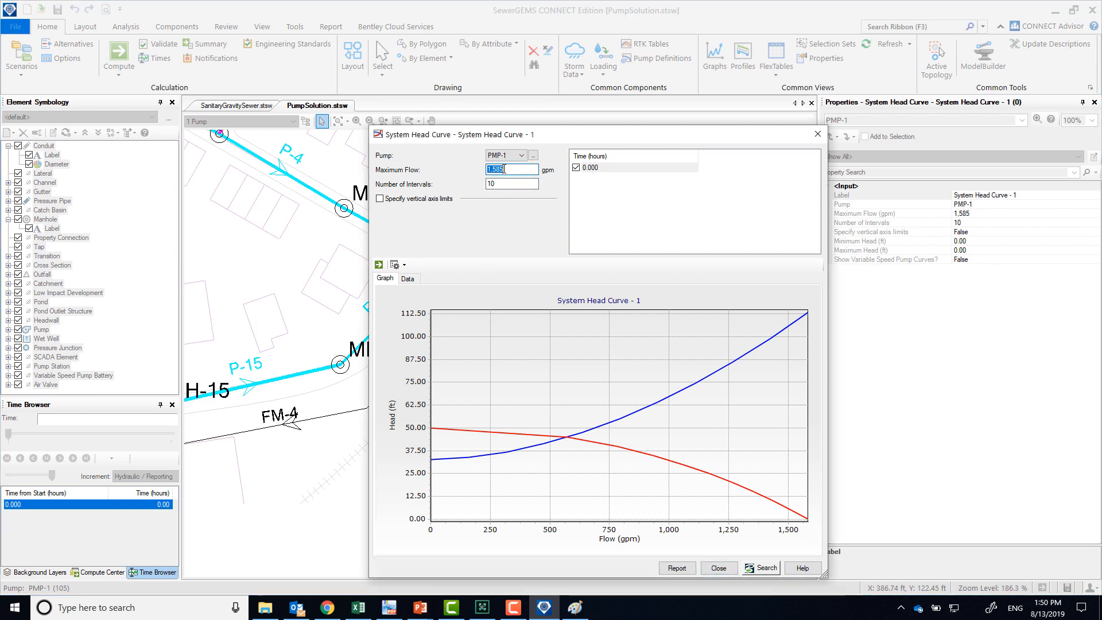
type("1000")
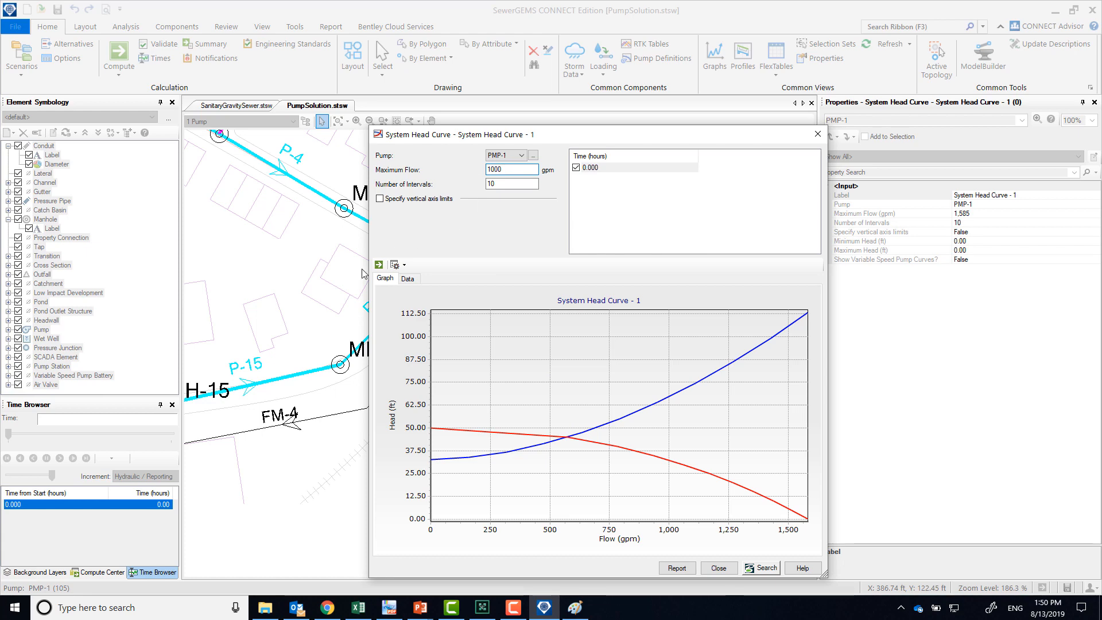
left_click(378, 265)
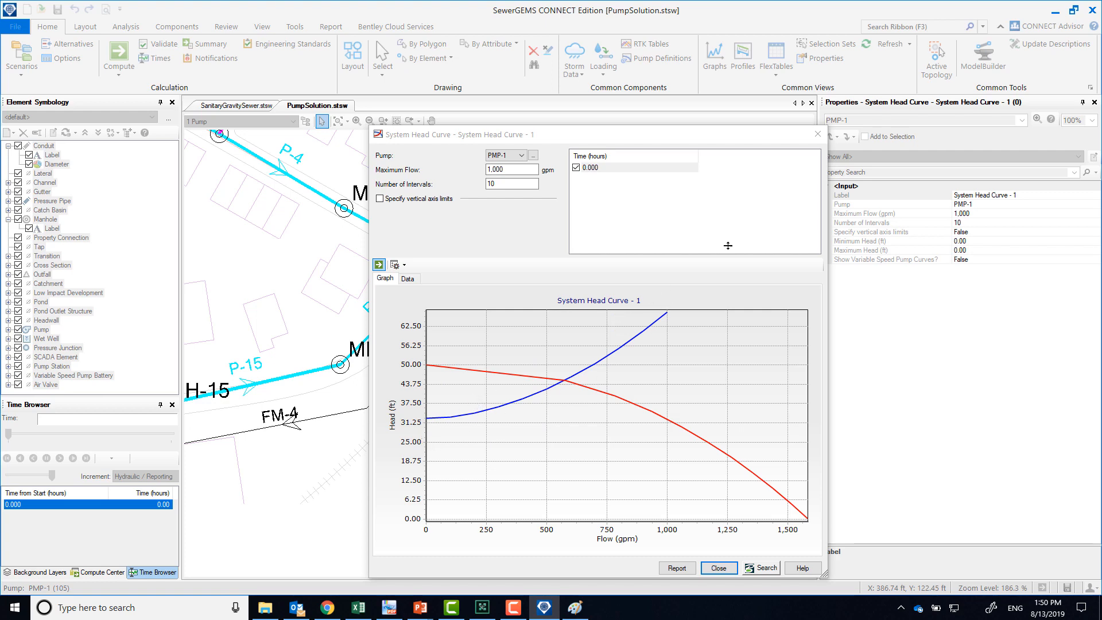
Examine the intersection of the system head and pump curves against the drawing, then close the curve without saving it
left_click(742, 143)
left_click_drag(742, 144, 971, 142)
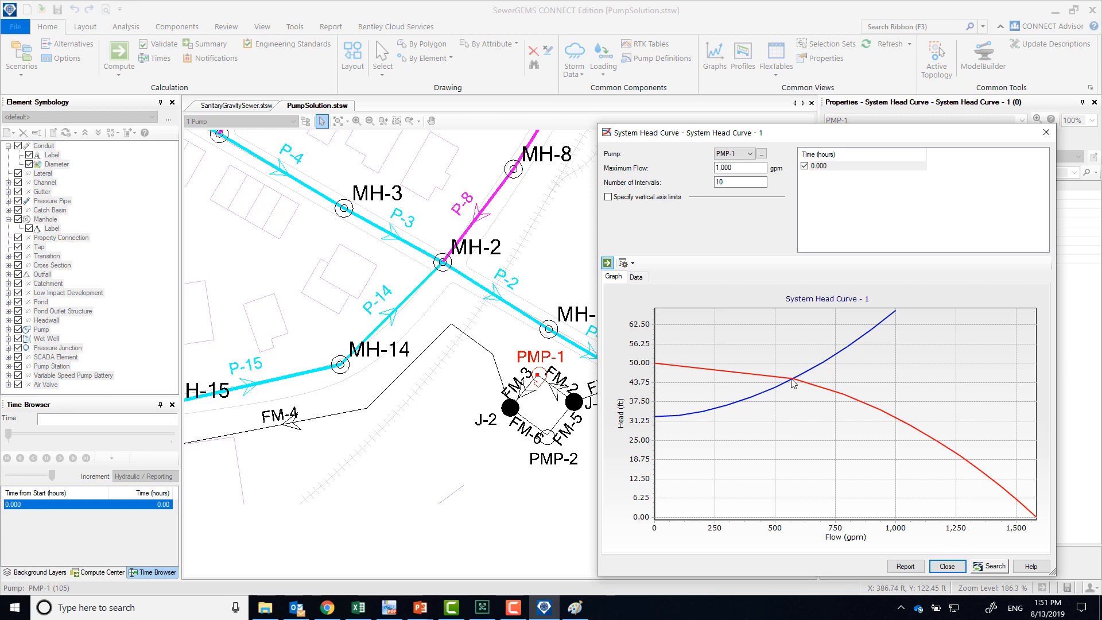
left_click_drag(850, 136, 463, 75)
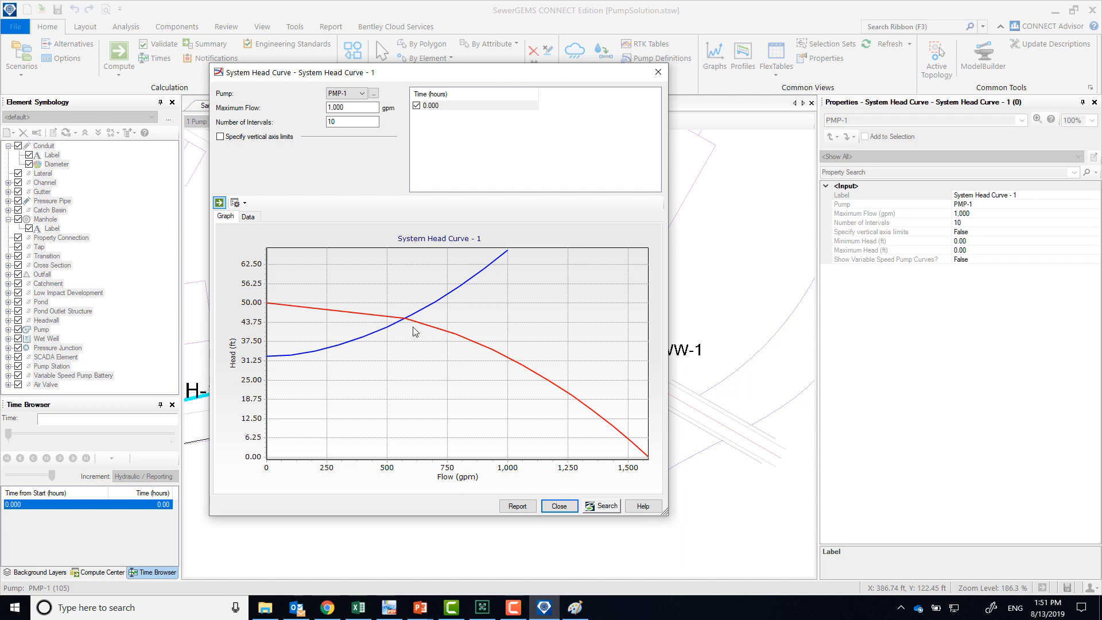
left_click(559, 506)
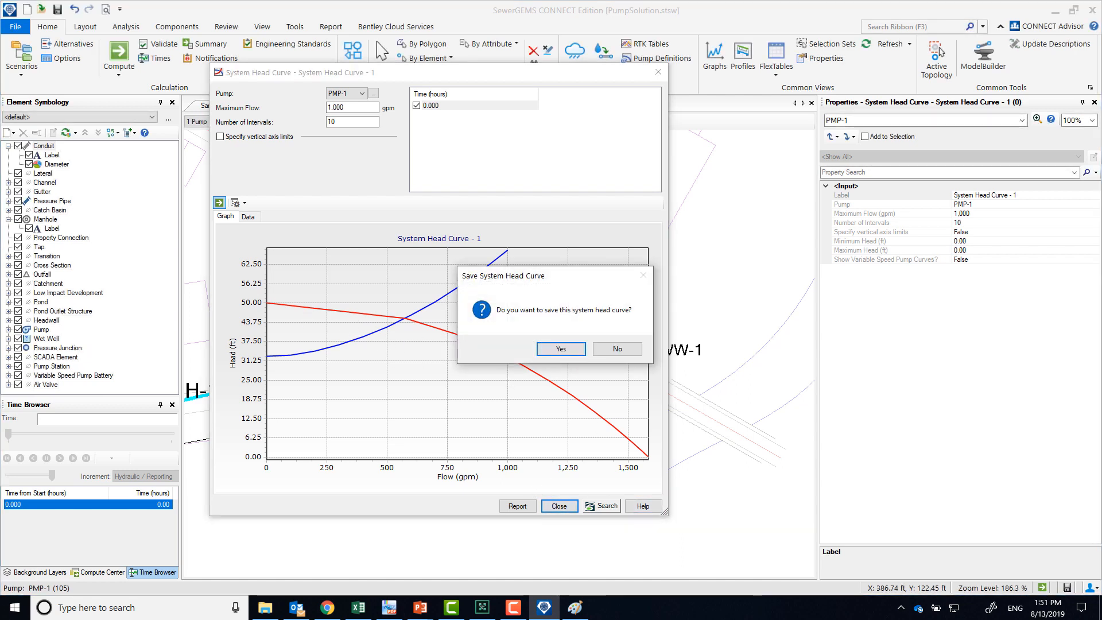
left_click(617, 348)
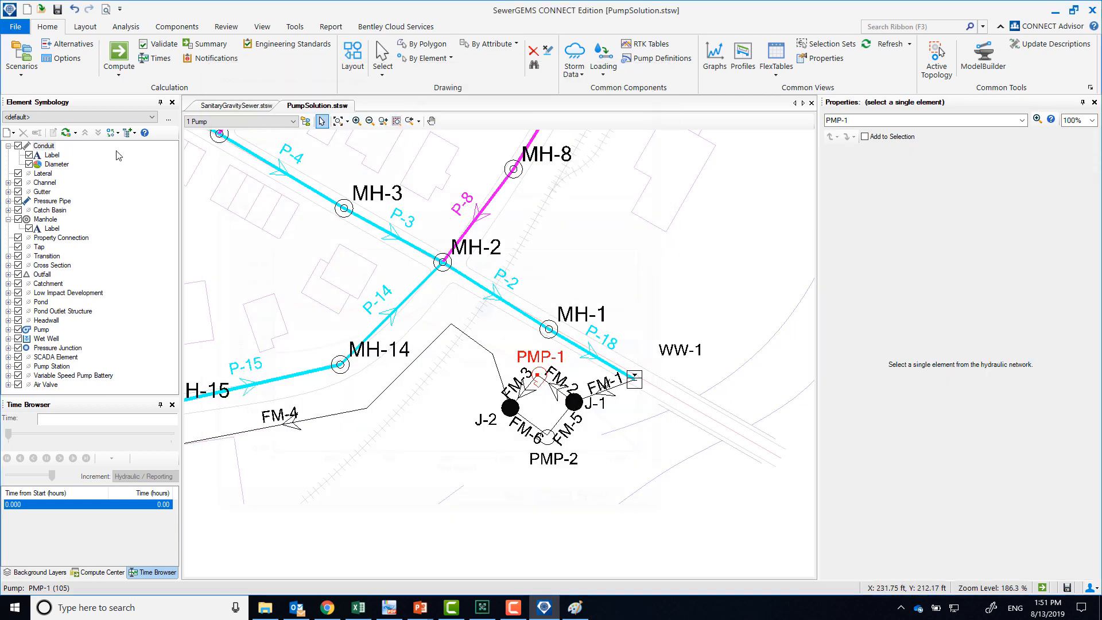
Check the FM-4 velocity and head loss gradient rows in the SewerFundamentalsCE PDF answers, then return to the SewerGEMS model
left_click(389, 608)
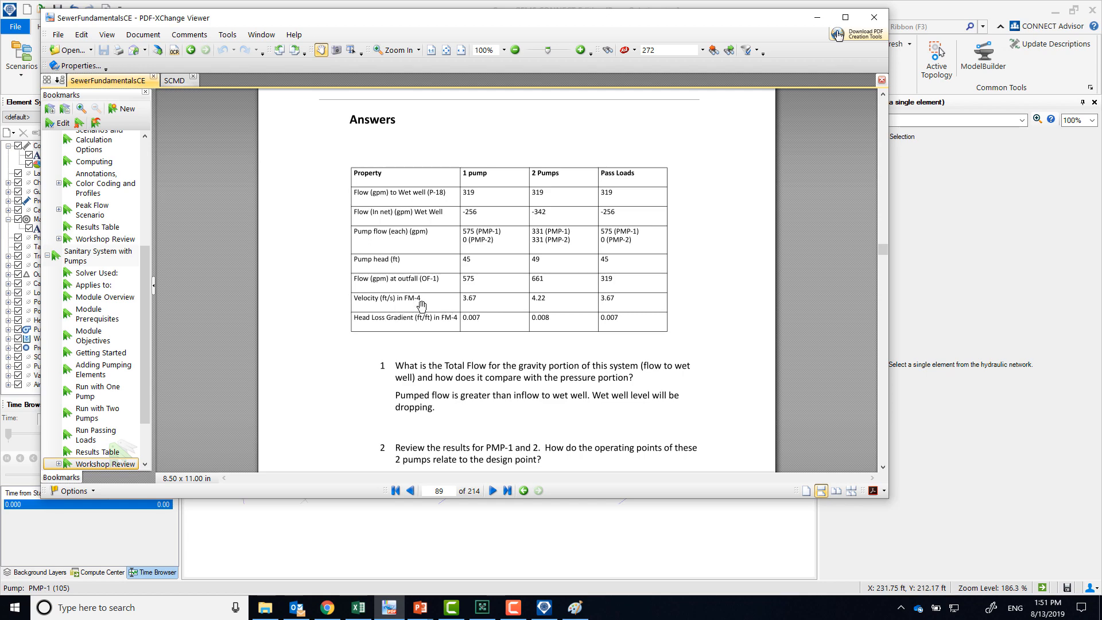
left_click(433, 538)
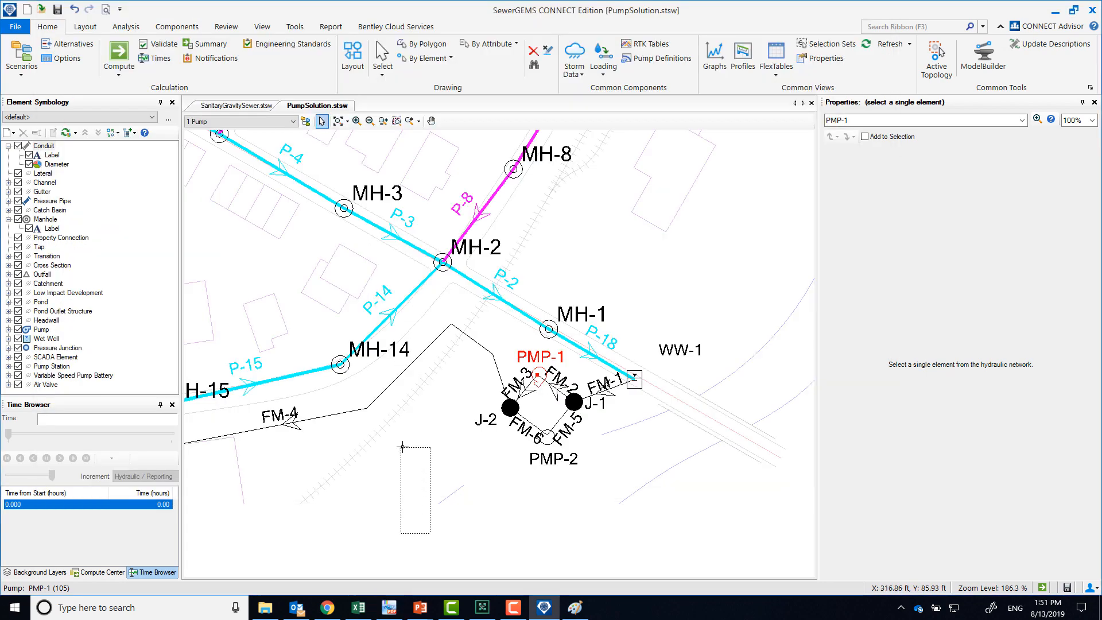
Examine the user-defined length and friction headloss of pressure pipe FM-4 in its properties
left_click(356, 411)
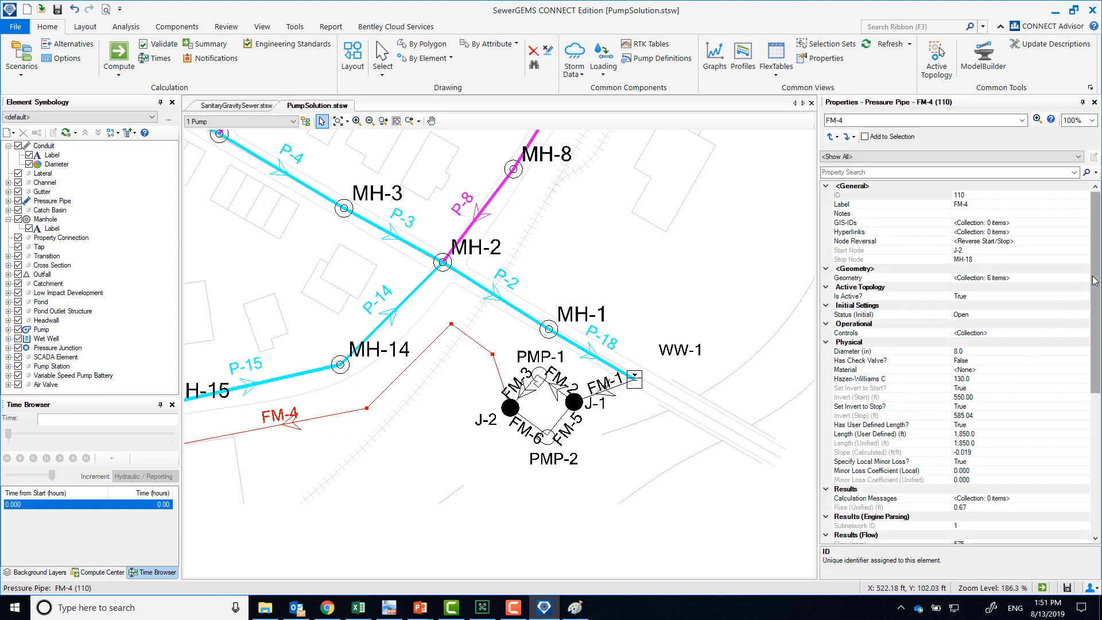
left_click_drag(1091, 310, 1091, 343)
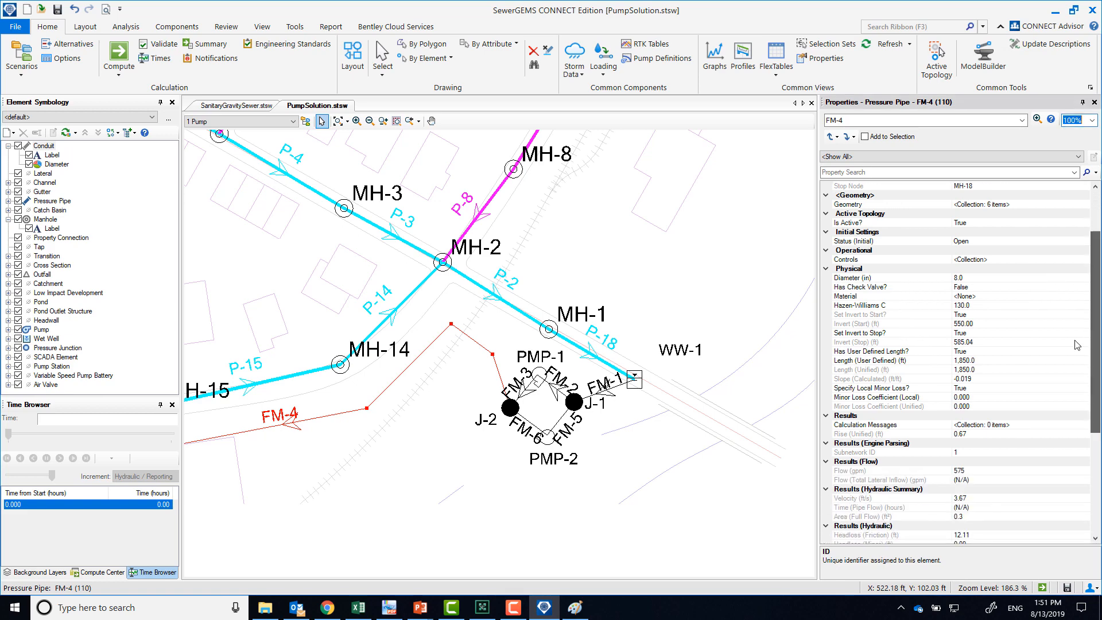
left_click(981, 360)
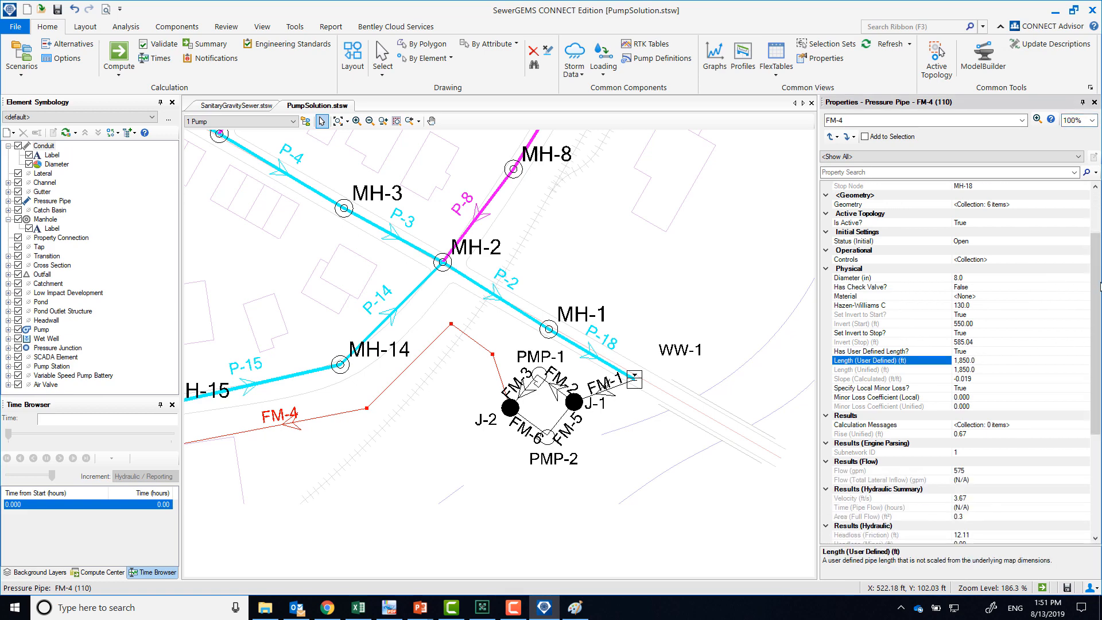
left_click_drag(1096, 287, 1096, 368)
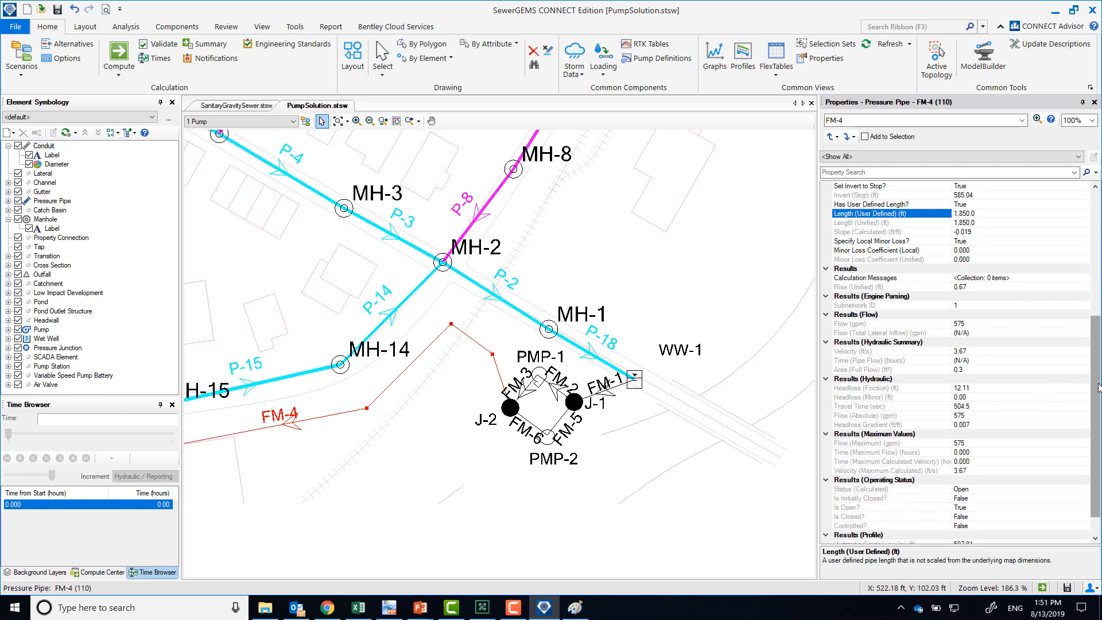
left_click(977, 387)
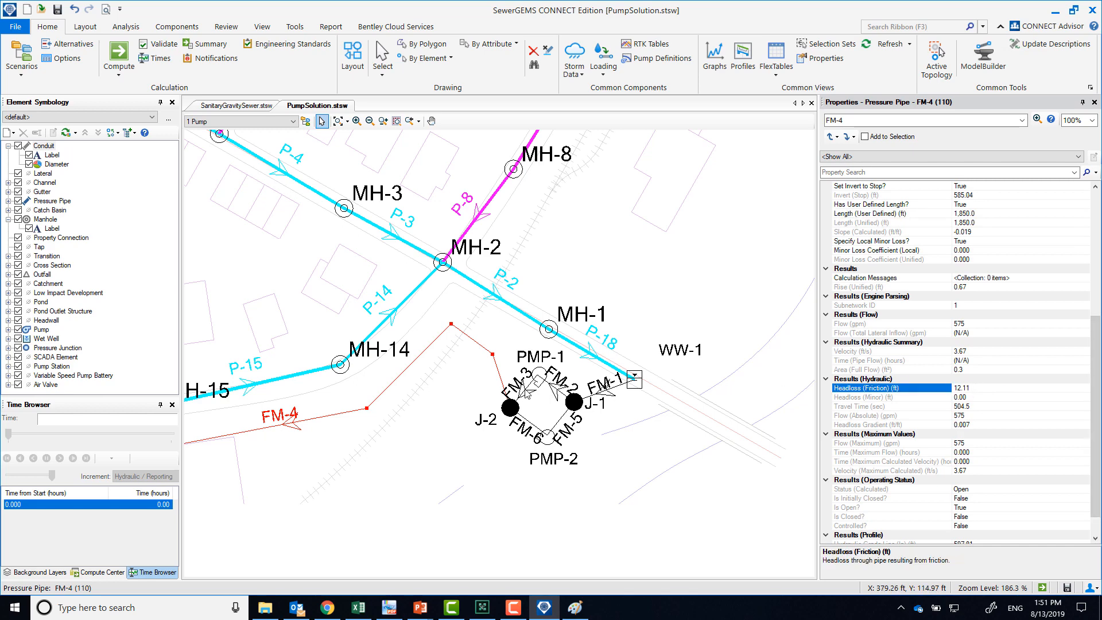
Compare the friction headloss of the short pressure pipes around PMP-1 (FM-1, FM-2, FM-3) with that of FM-4
left_click(546, 389)
left_click(552, 386)
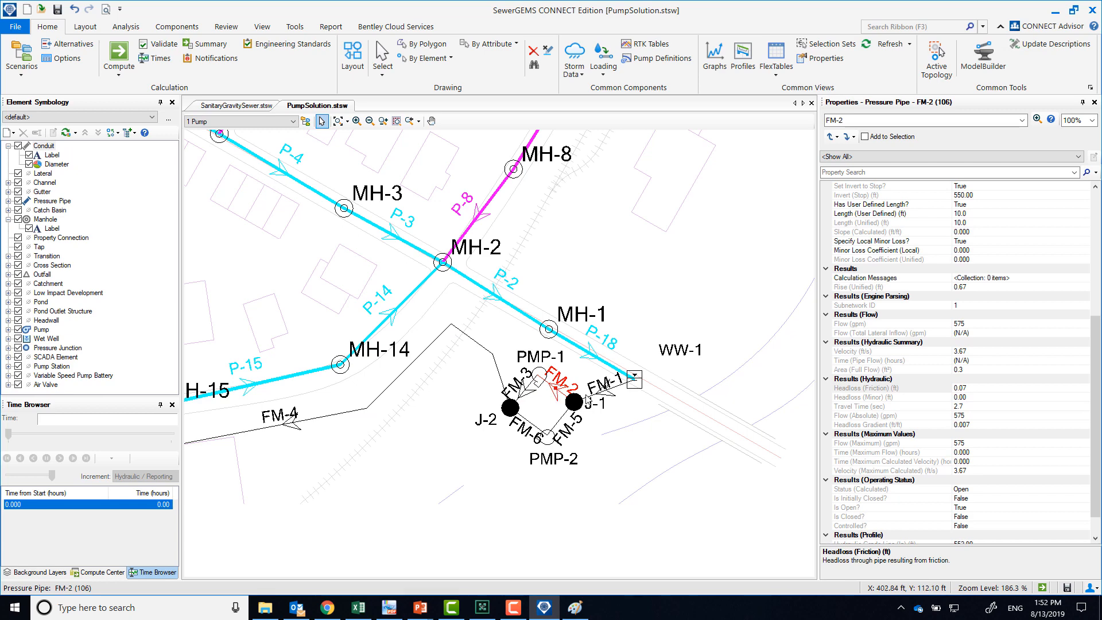
left_click(602, 391)
left_click(553, 390)
left_click(555, 389)
left_click(555, 390)
left_click(522, 394)
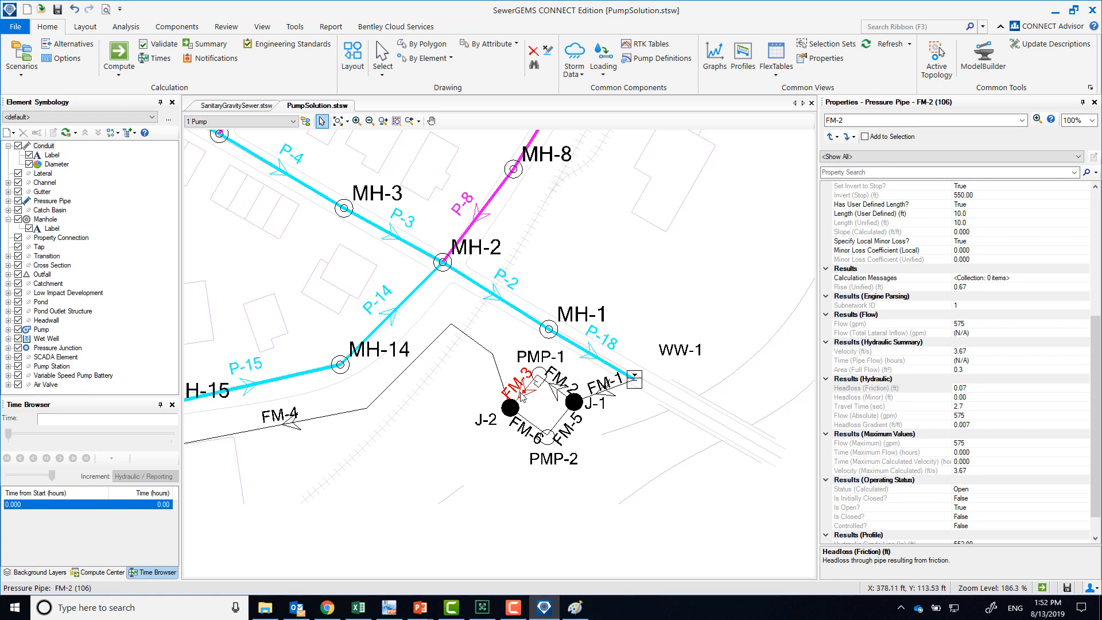
left_click(479, 345)
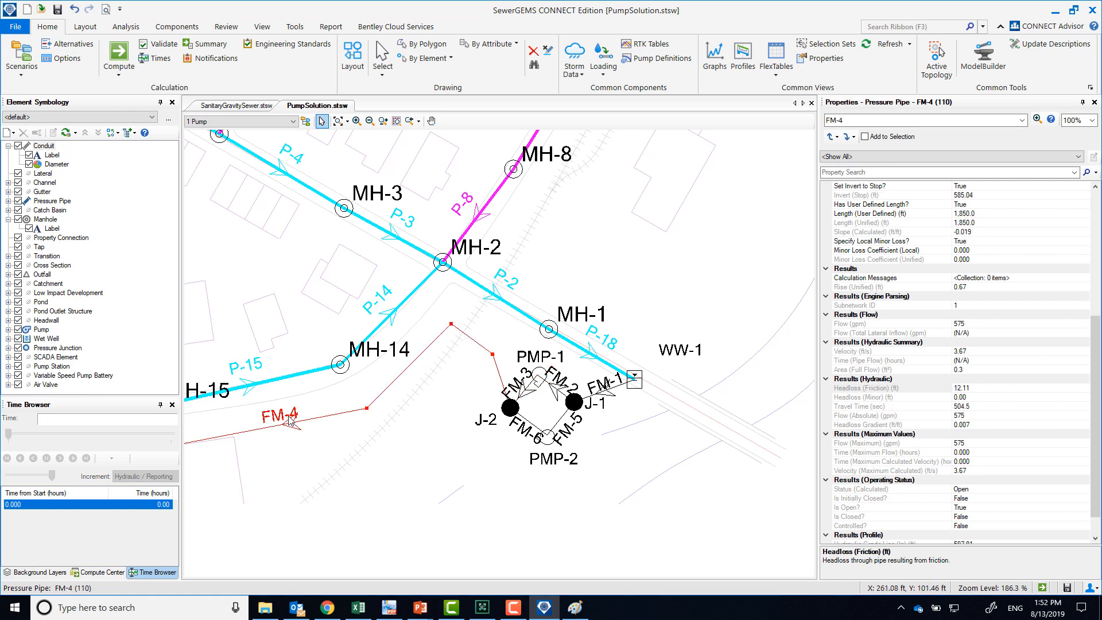
left_click_drag(288, 450, 410, 422)
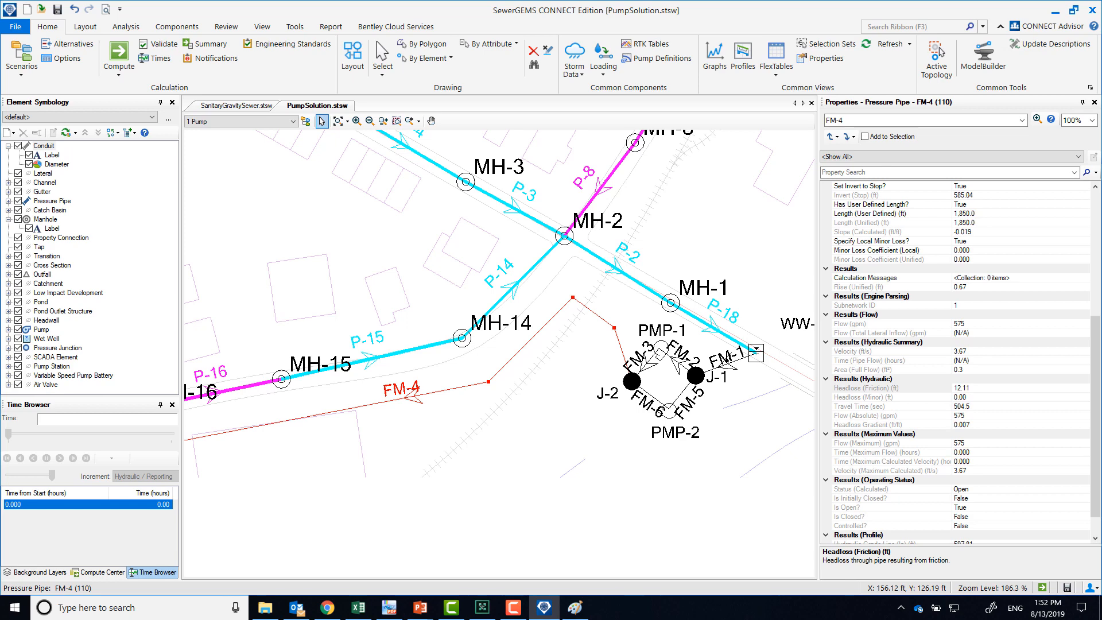
Filter the FM-4 properties by "ve" and check its velocity against the answers table in the SewerFundamentalsCE PDF
key("alt+Tab")
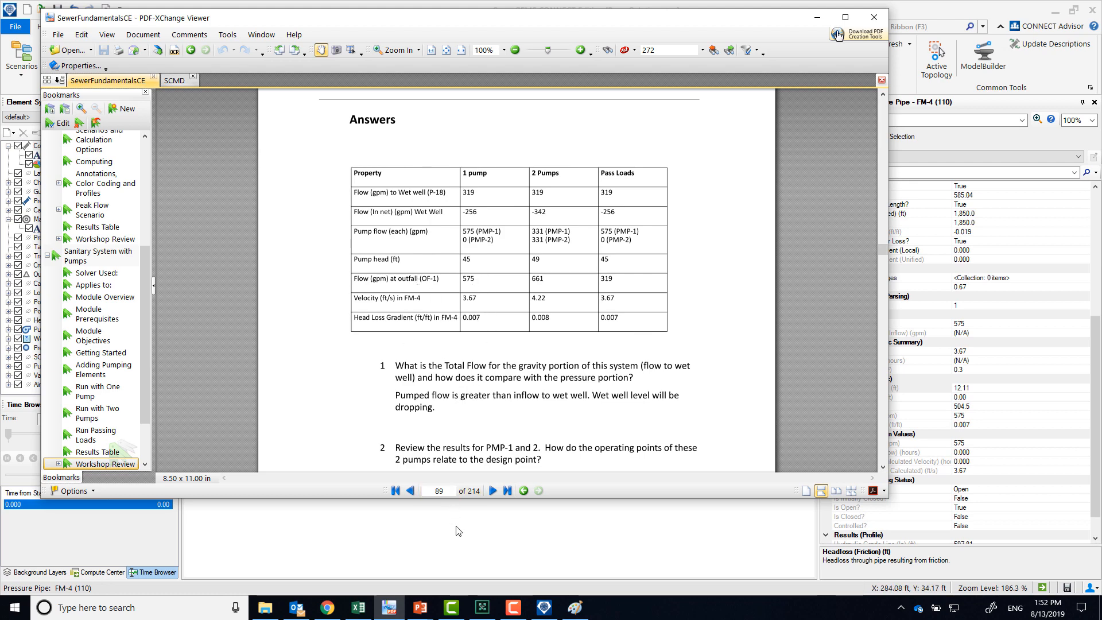
left_click_drag(456, 527, 354, 448)
left_click(379, 402)
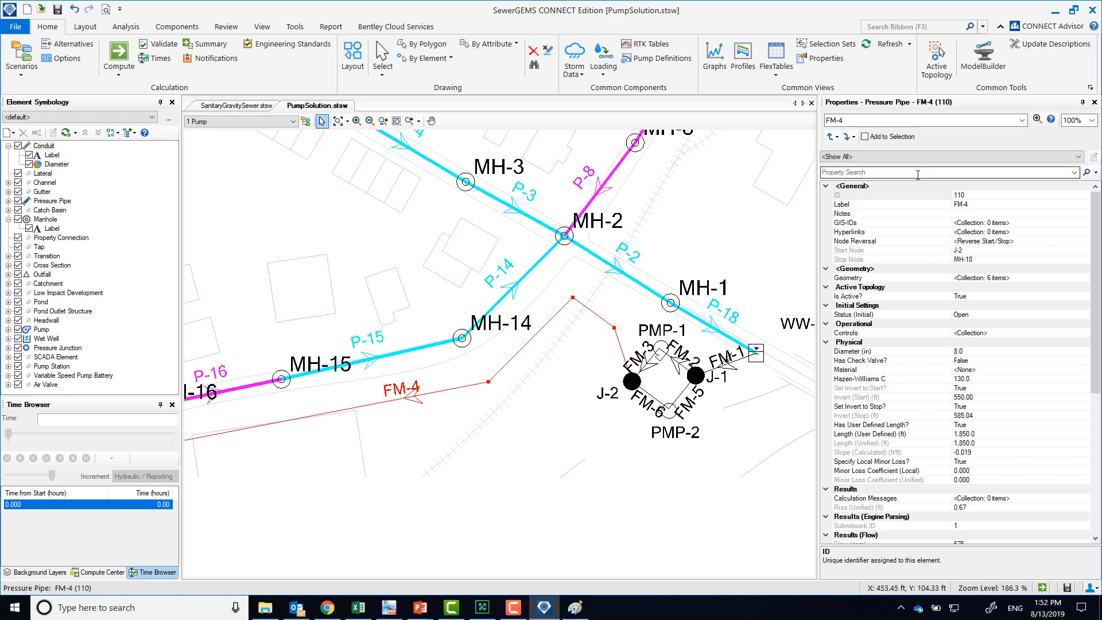
left_click(915, 175)
type("ve")
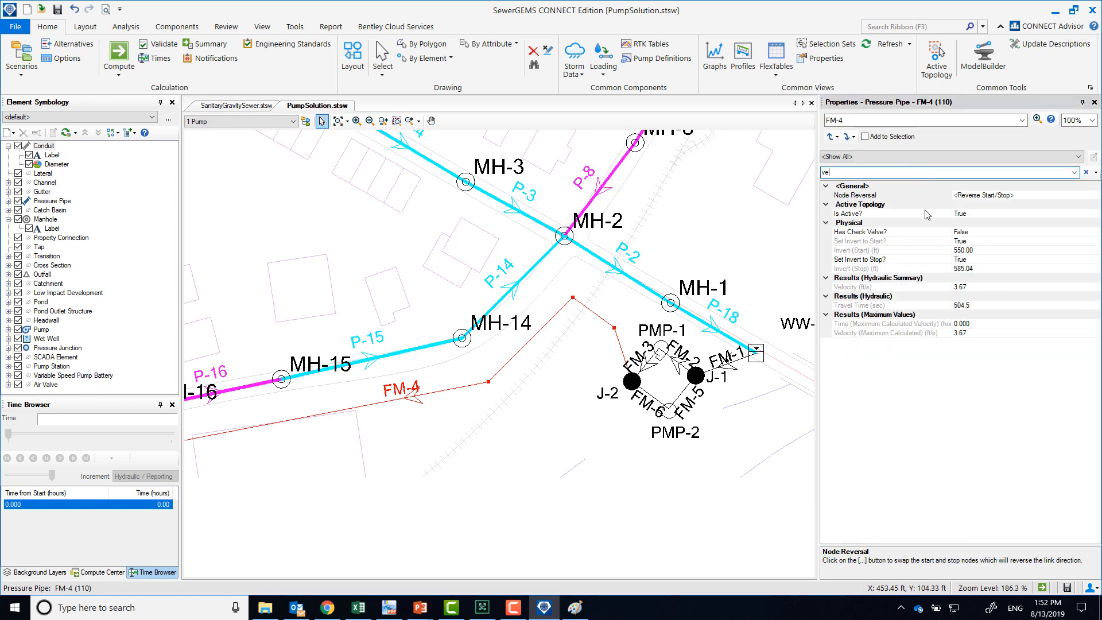
left_click(980, 334)
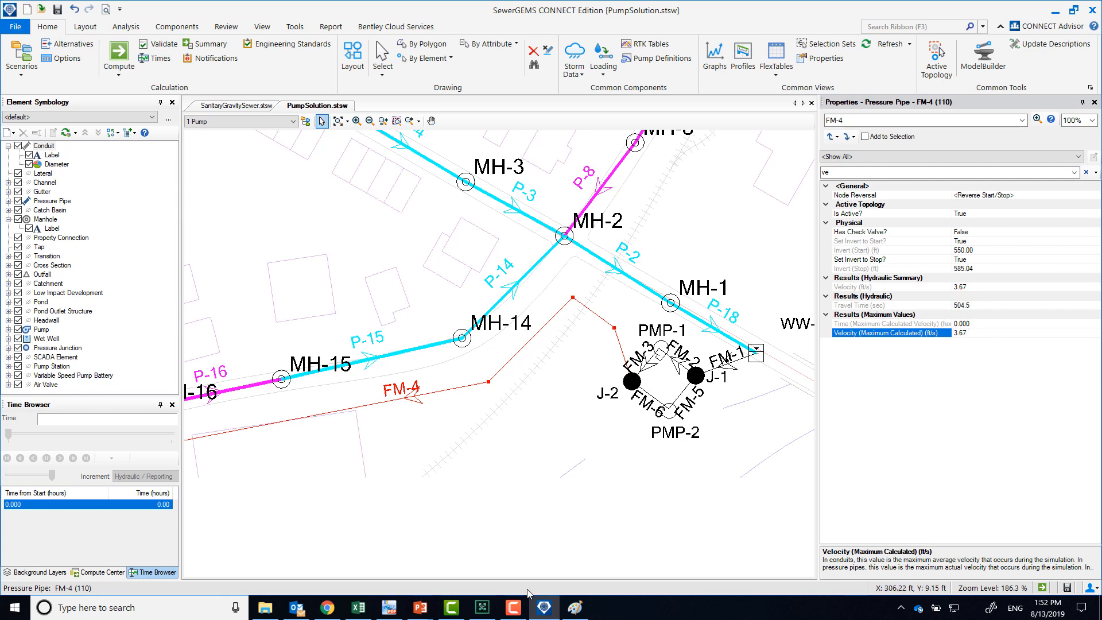
left_click(395, 613)
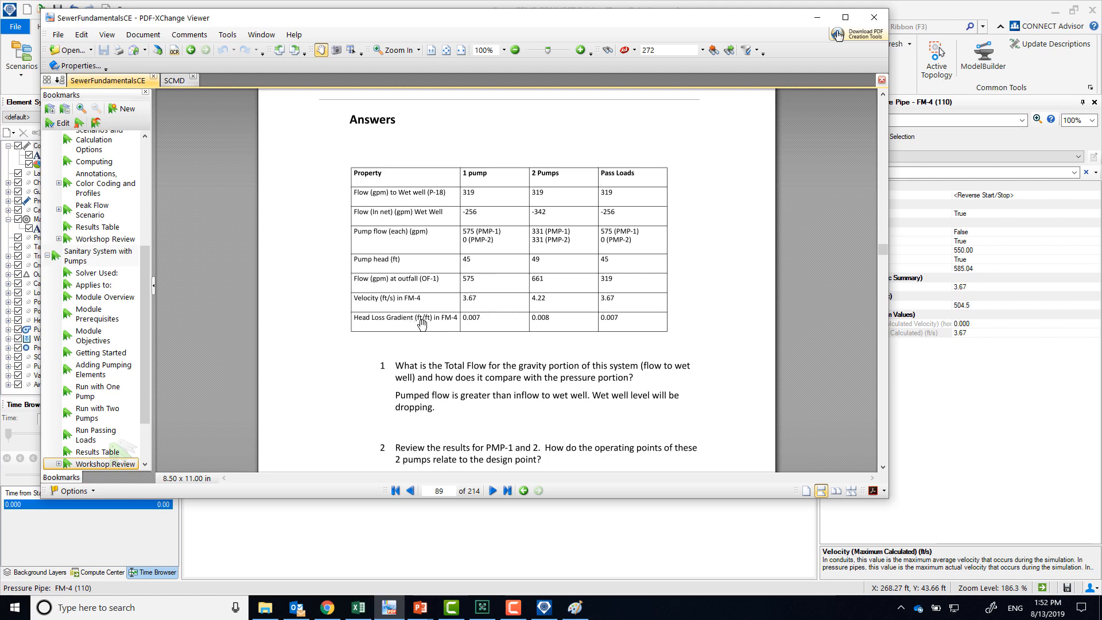
left_click(817, 17)
Filter the FM-4 properties by "headl" and examine the friction headloss and headloss gradient
right_click(435, 398)
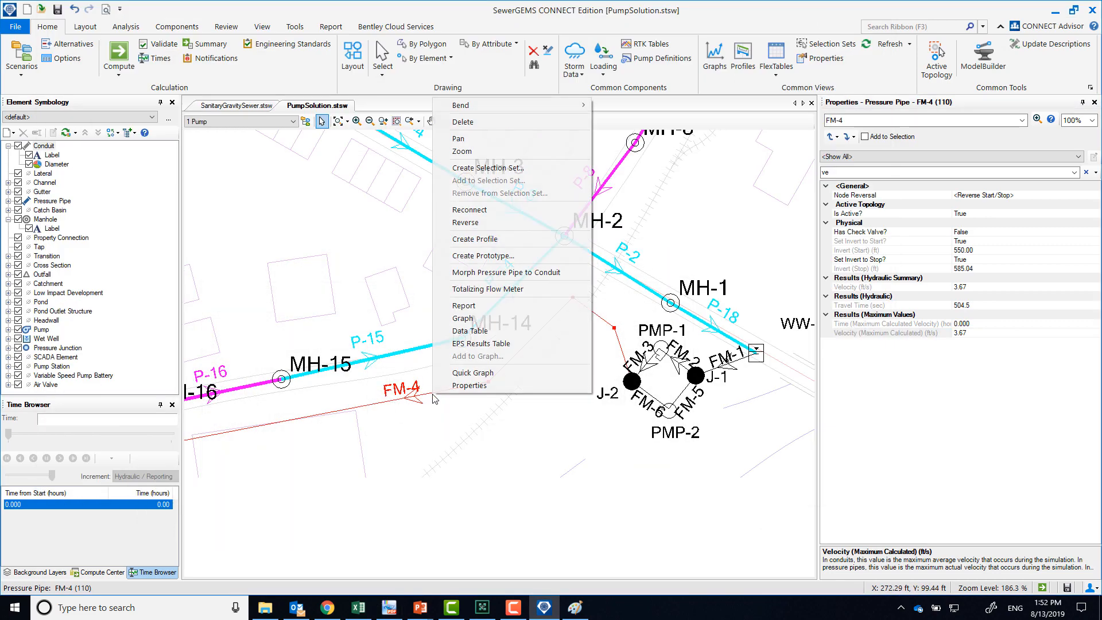
left_click(864, 173)
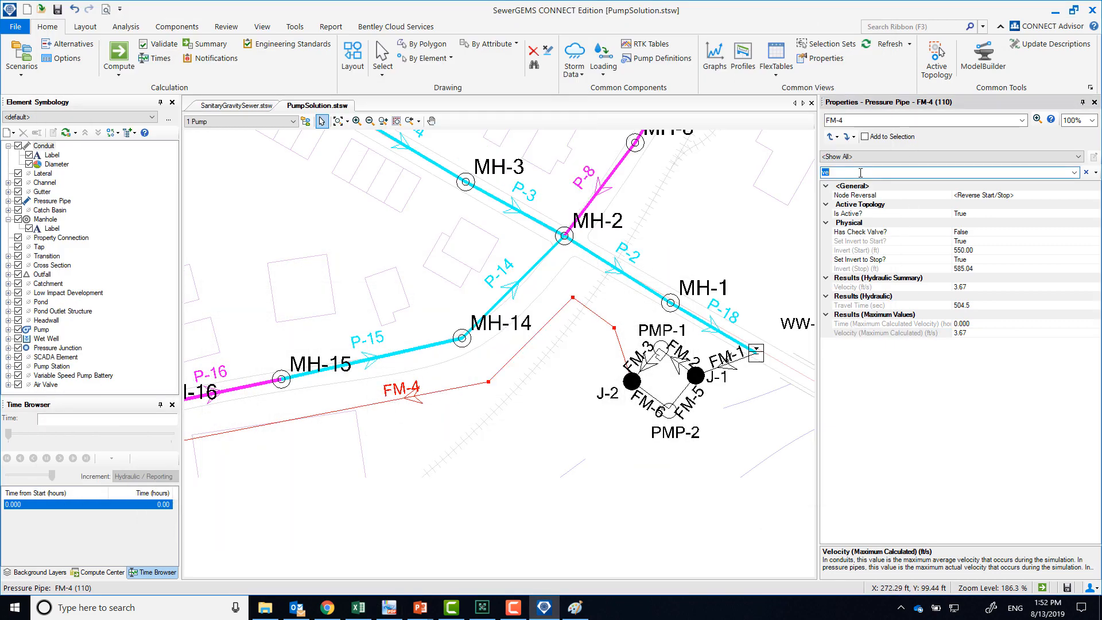
type("headl")
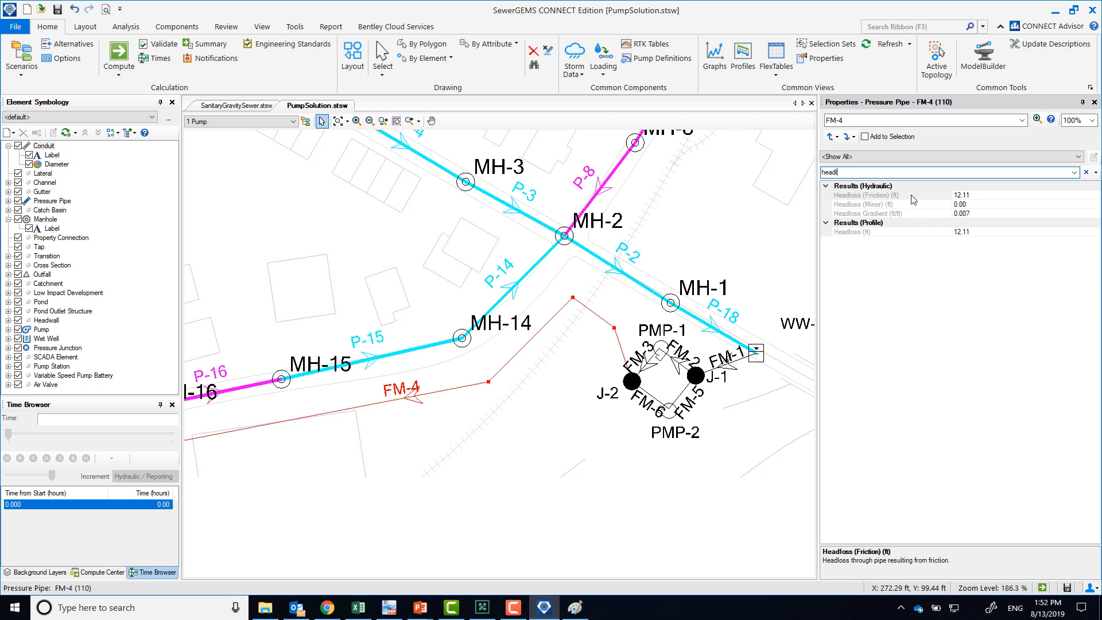
left_click(980, 195)
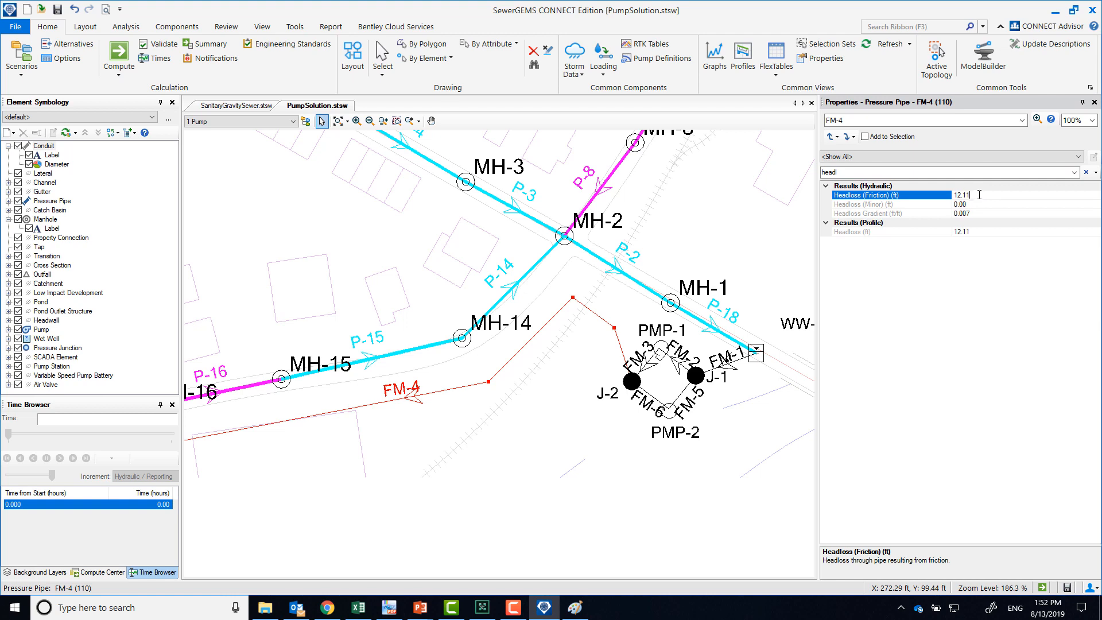
left_click(981, 213)
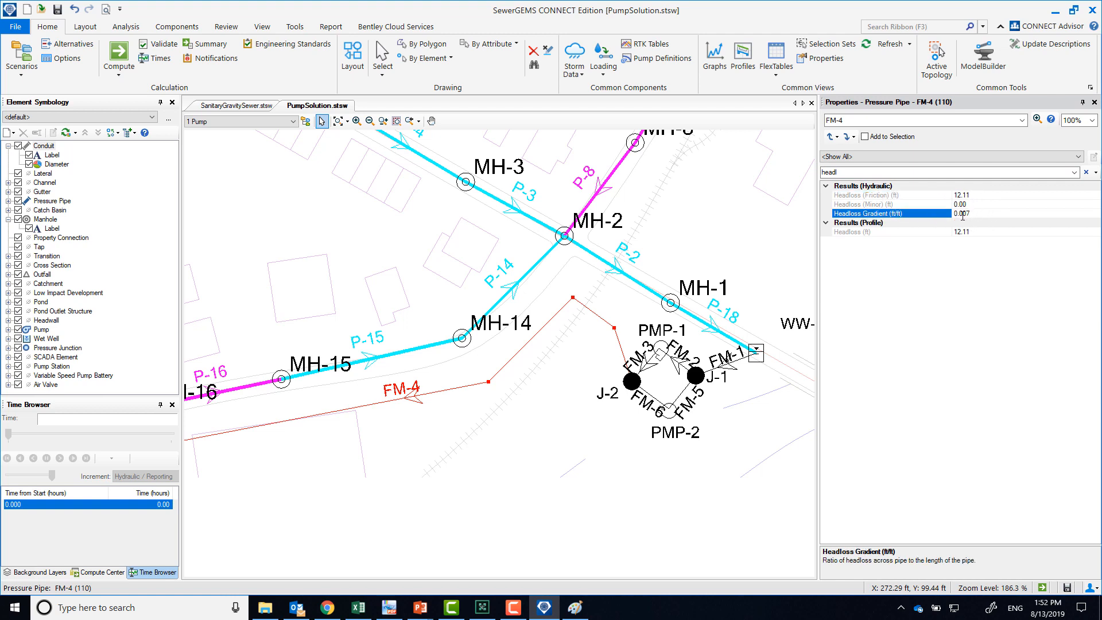
Set the display precision of the headloss gradient field to 5
right_click(926, 216)
left_click(952, 229)
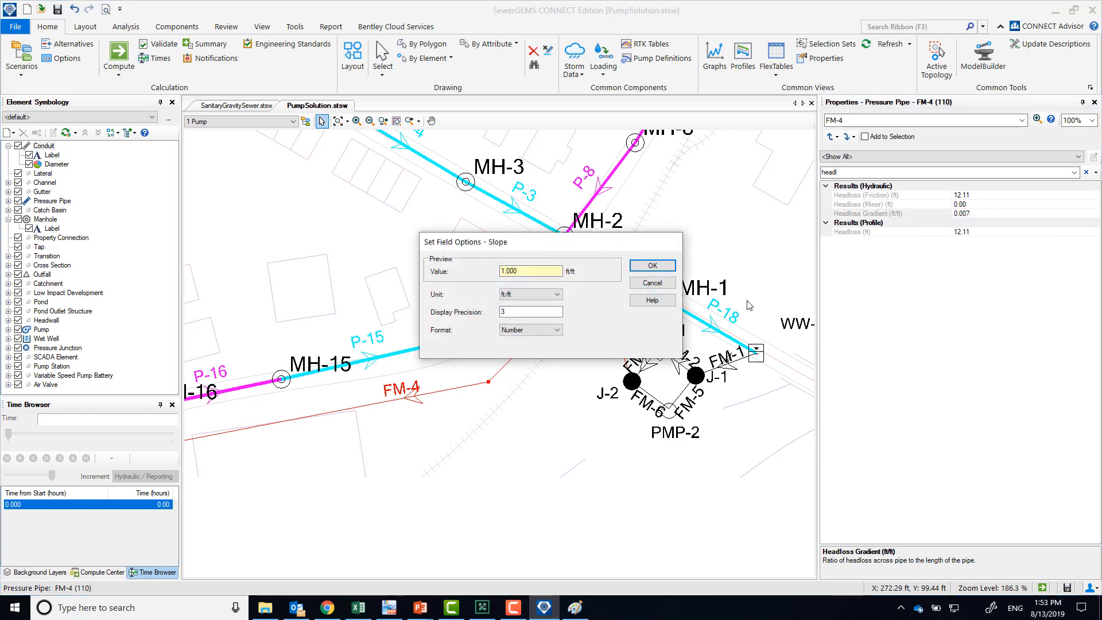
double_click(533, 314)
type("5")
left_click(654, 268)
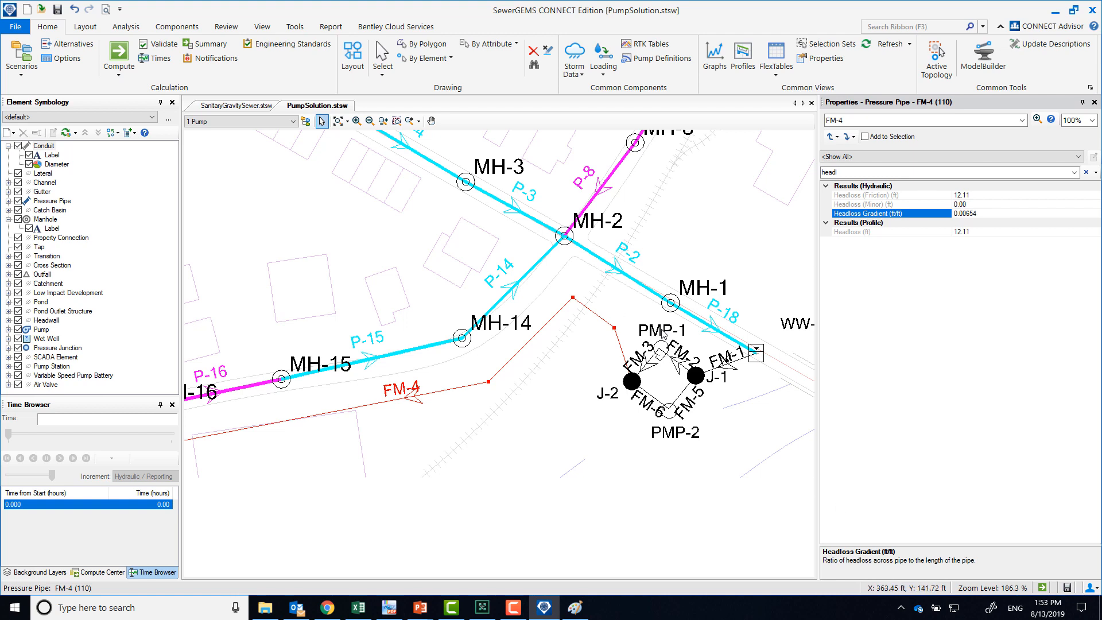
Deselect FM-4 and make 2 Pumps the current scenario
left_click(725, 443)
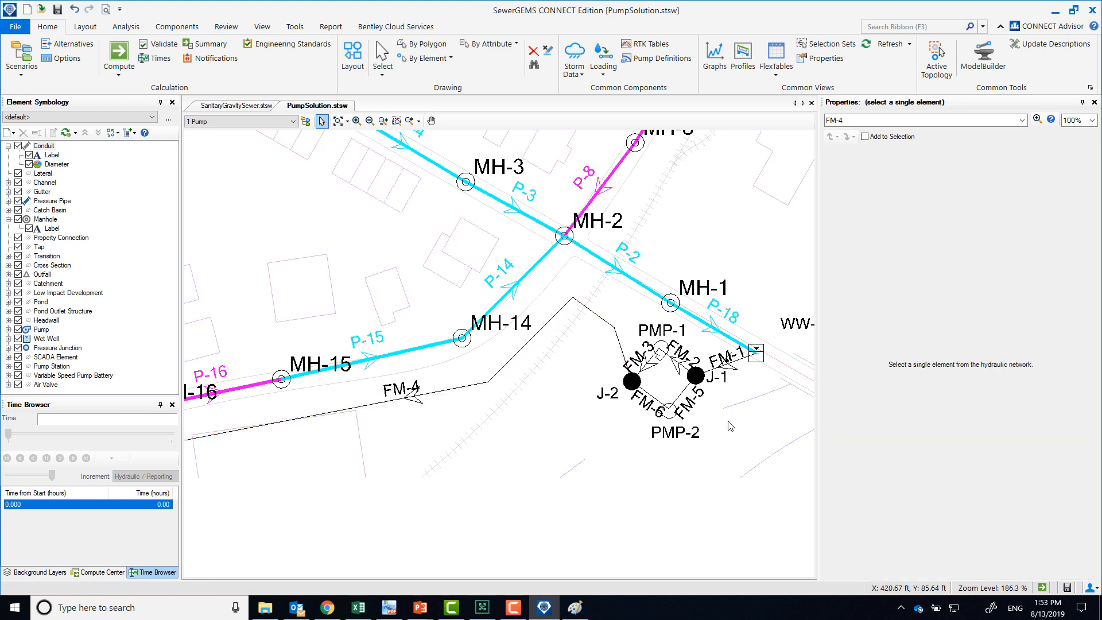
left_click(270, 121)
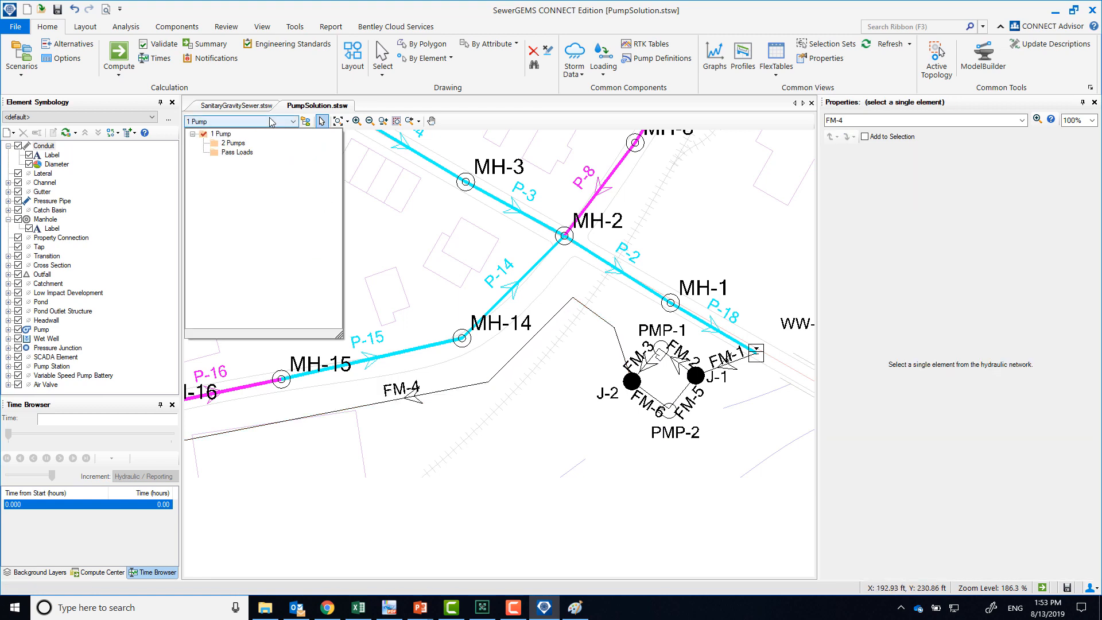
left_click(241, 147)
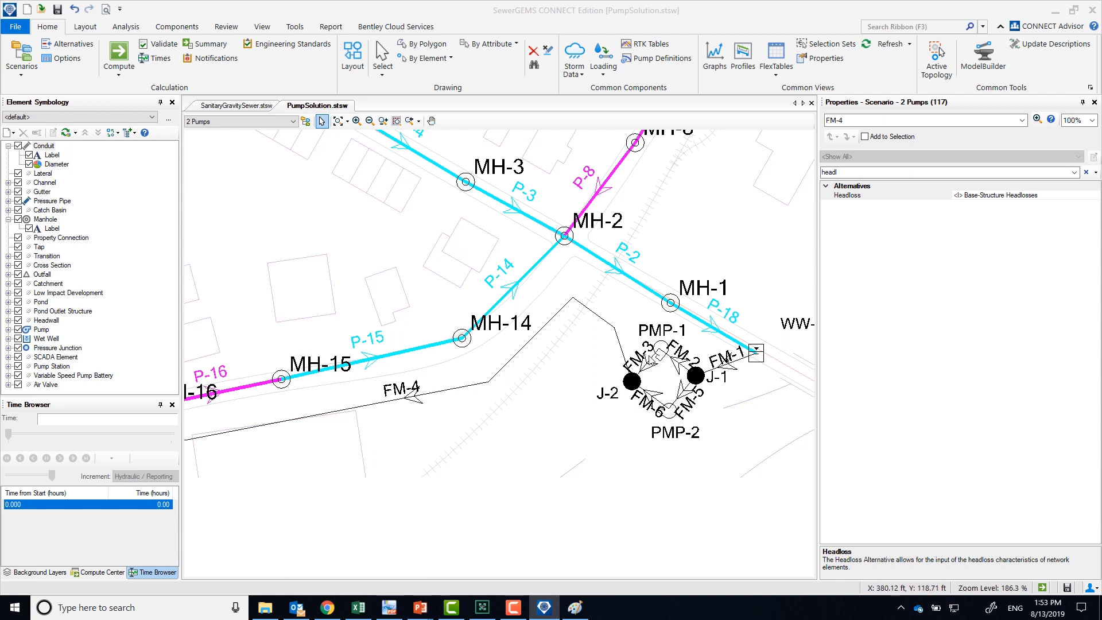
Compute the system head curve of PMP-1 for the 2 Pumps scenario with default settings and enlarge the plot
right_click(661, 347)
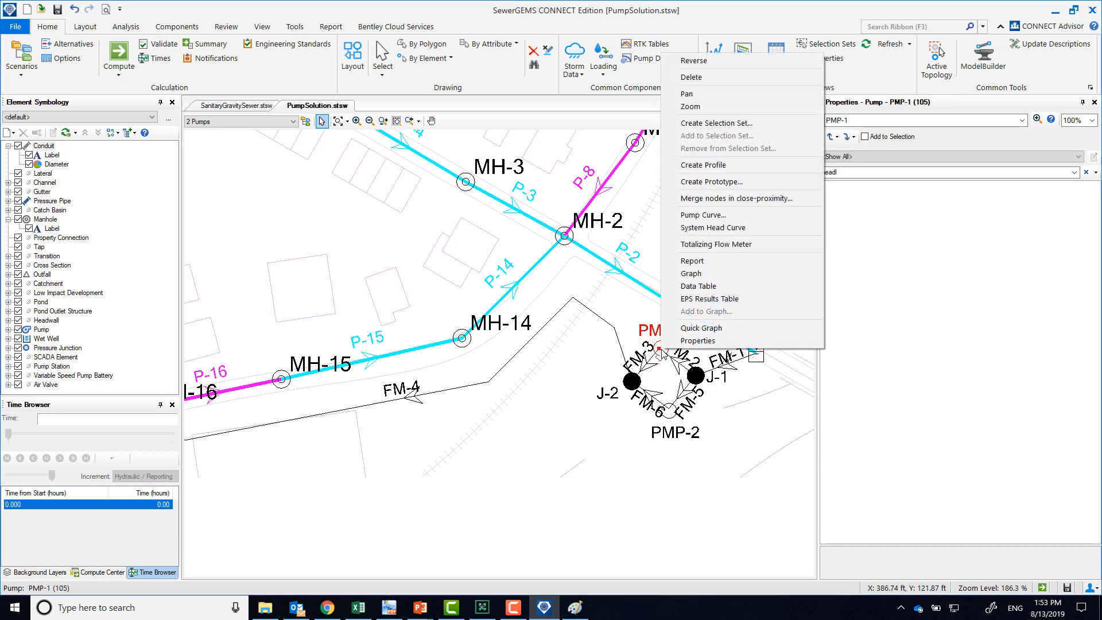
left_click(729, 227)
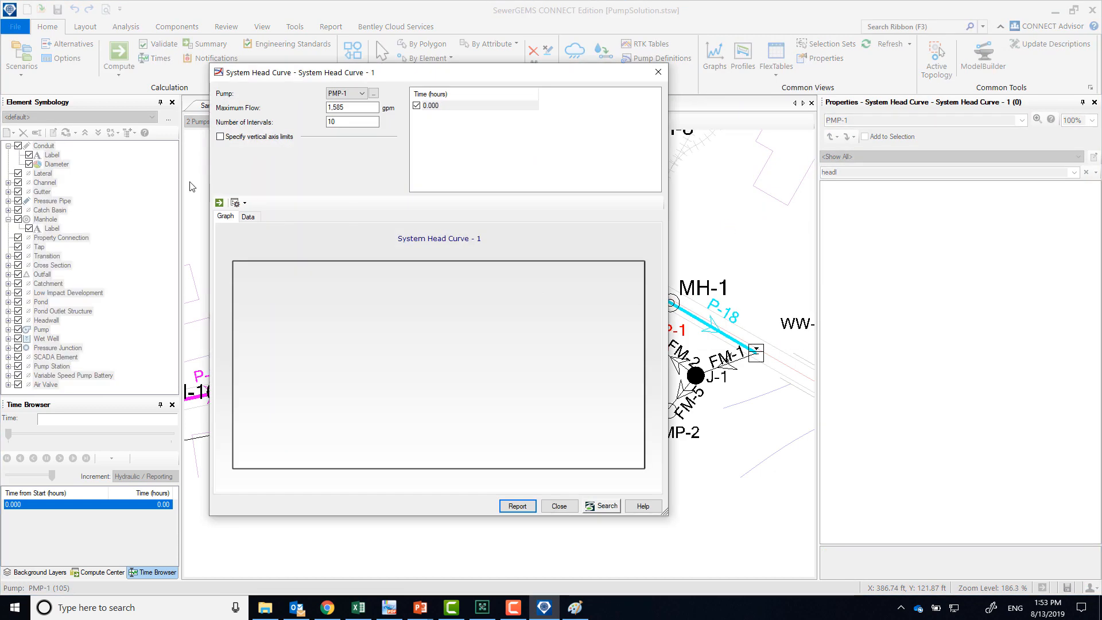
left_click(218, 204)
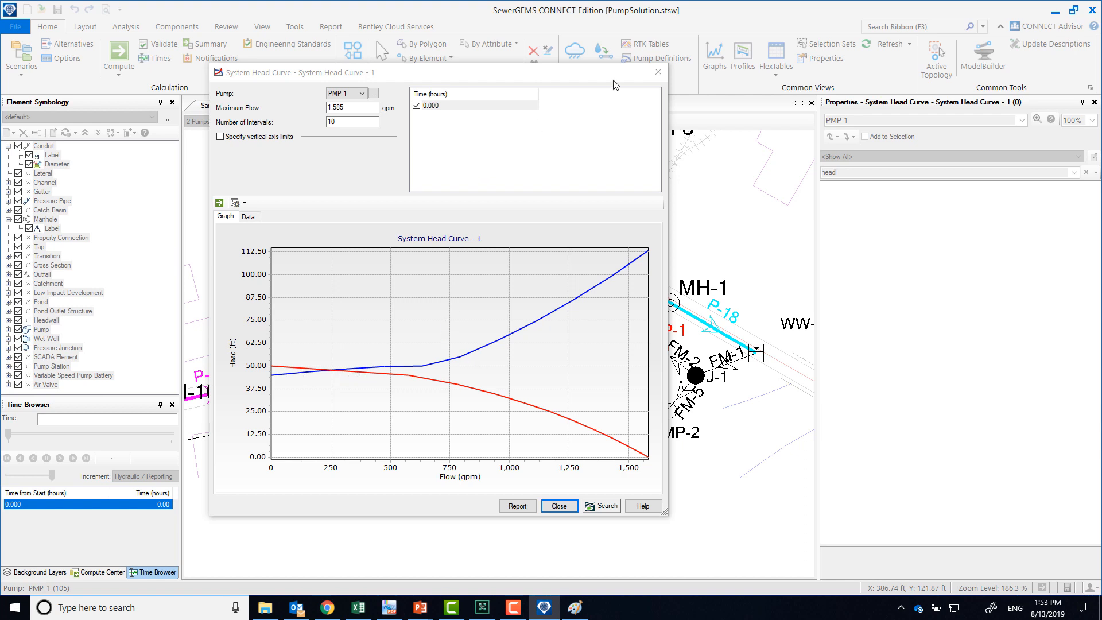
left_click_drag(584, 64, 582, 2)
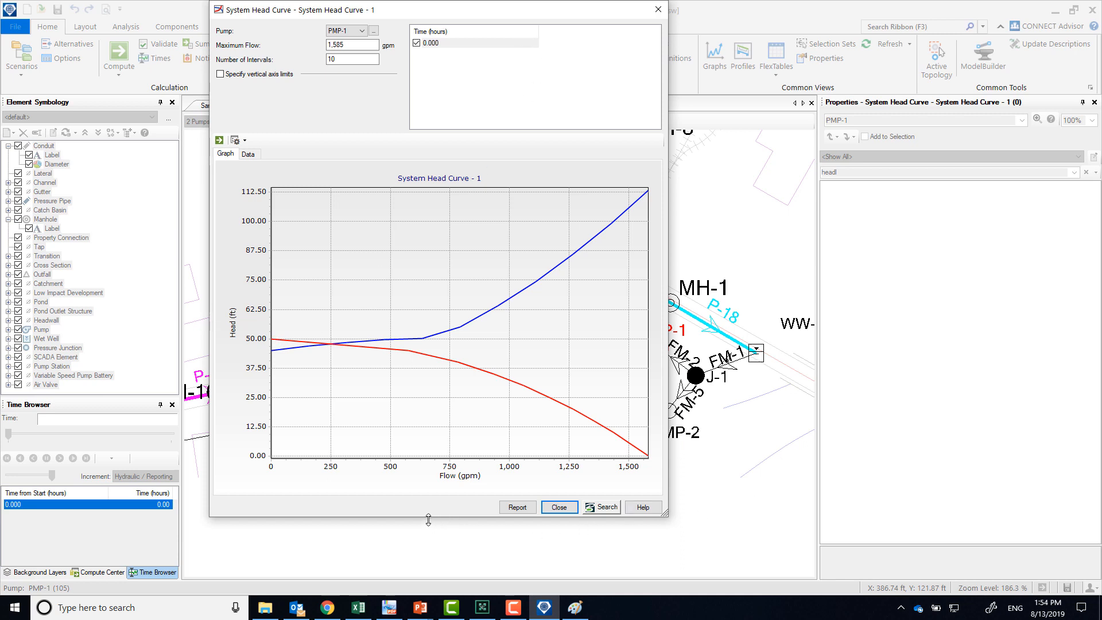
left_click_drag(428, 520, 429, 571)
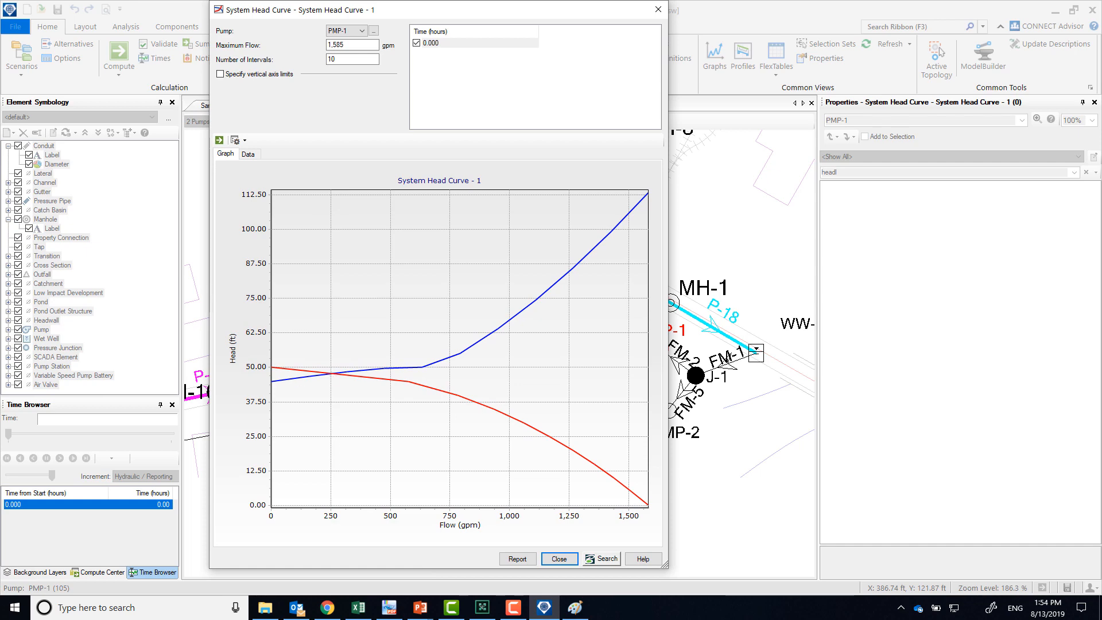
Check the PDF's 2 Pumps flow and head answers against the system head curve, then close the curve without saving it
left_click(389, 607)
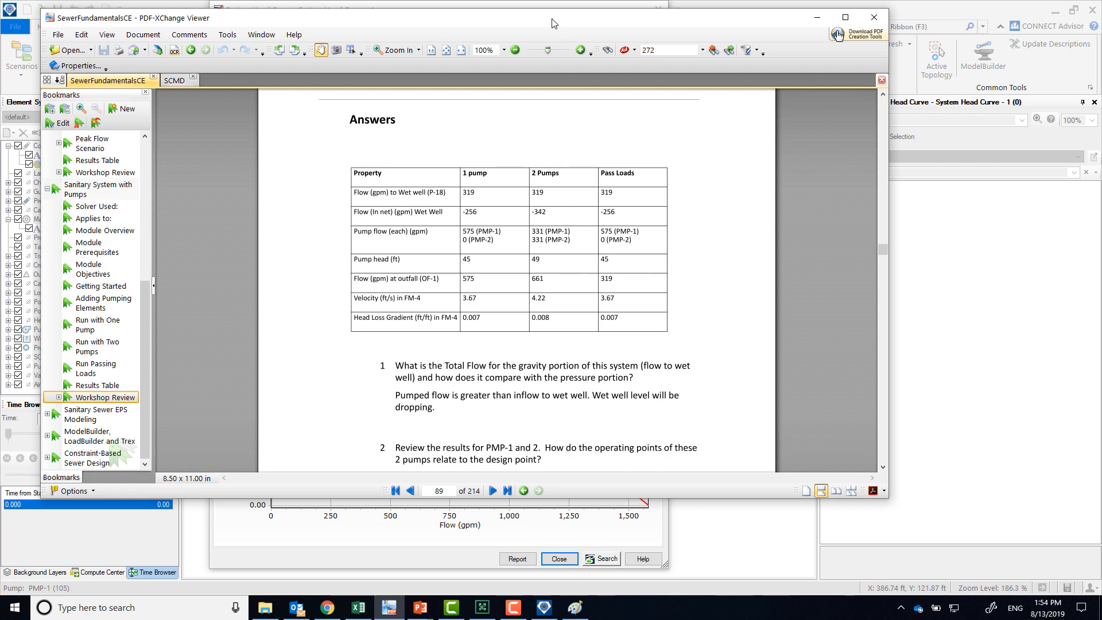
left_click_drag(837, 34, 105, 56)
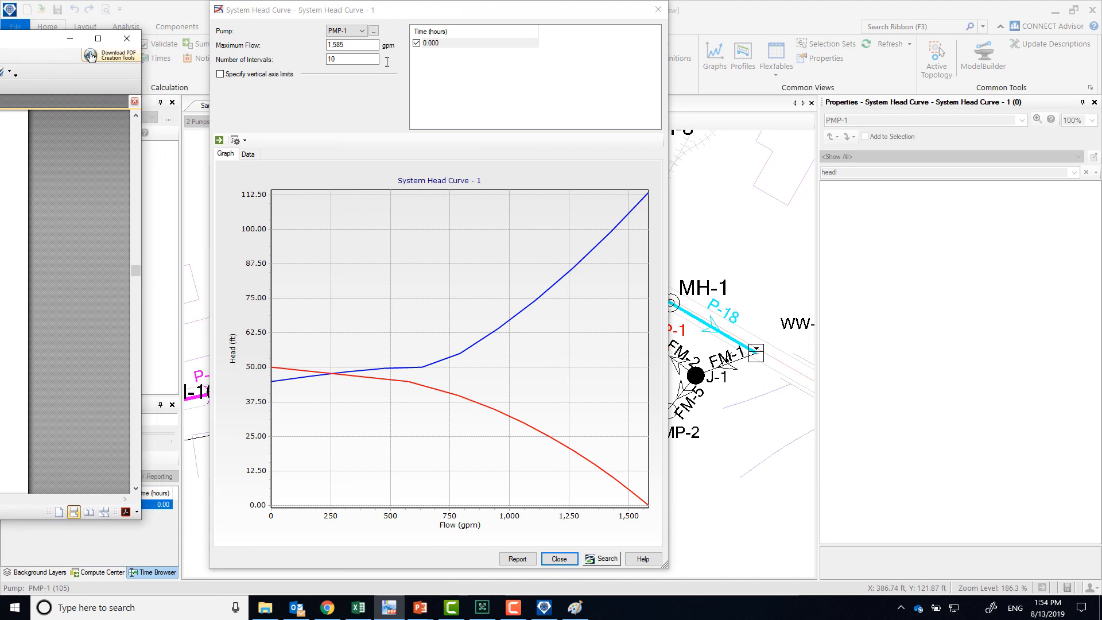
left_click_drag(447, 11, 521, 20)
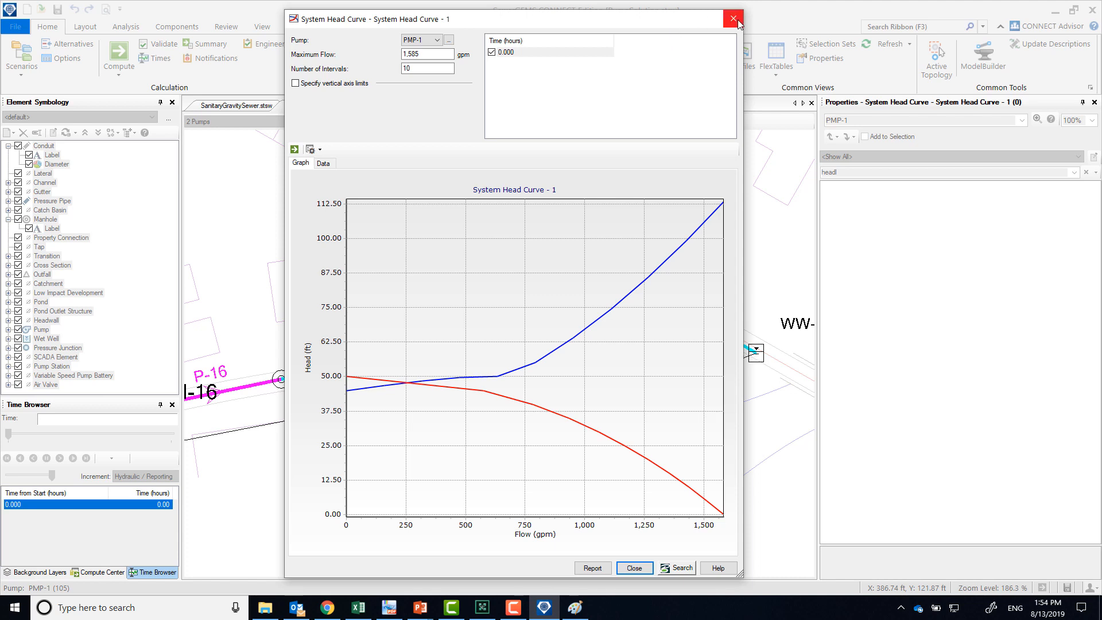
left_click(634, 568)
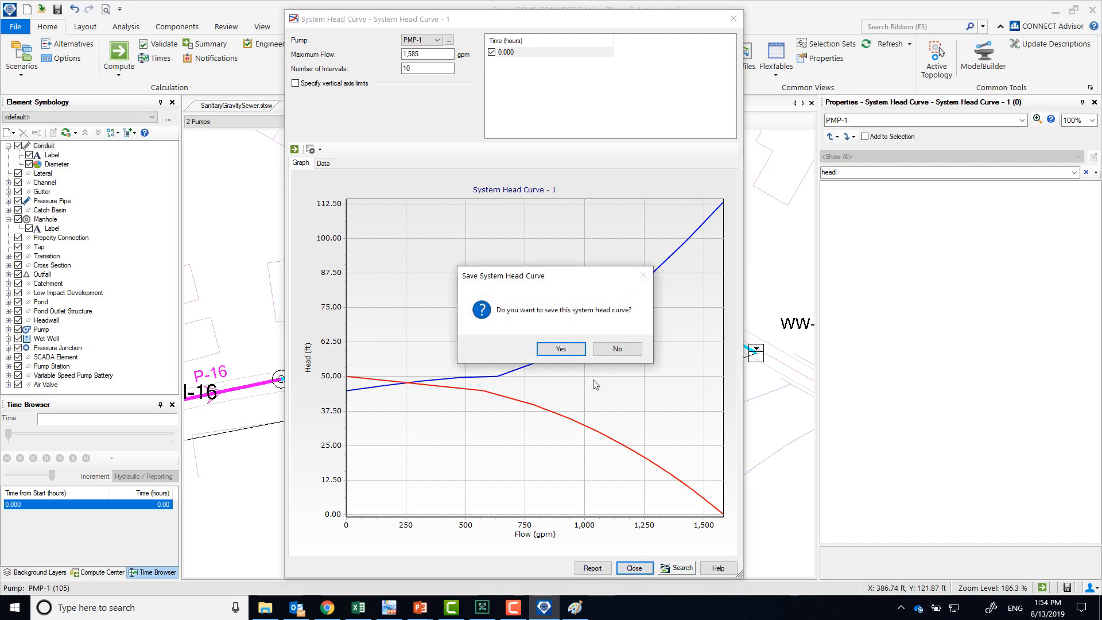
left_click(617, 349)
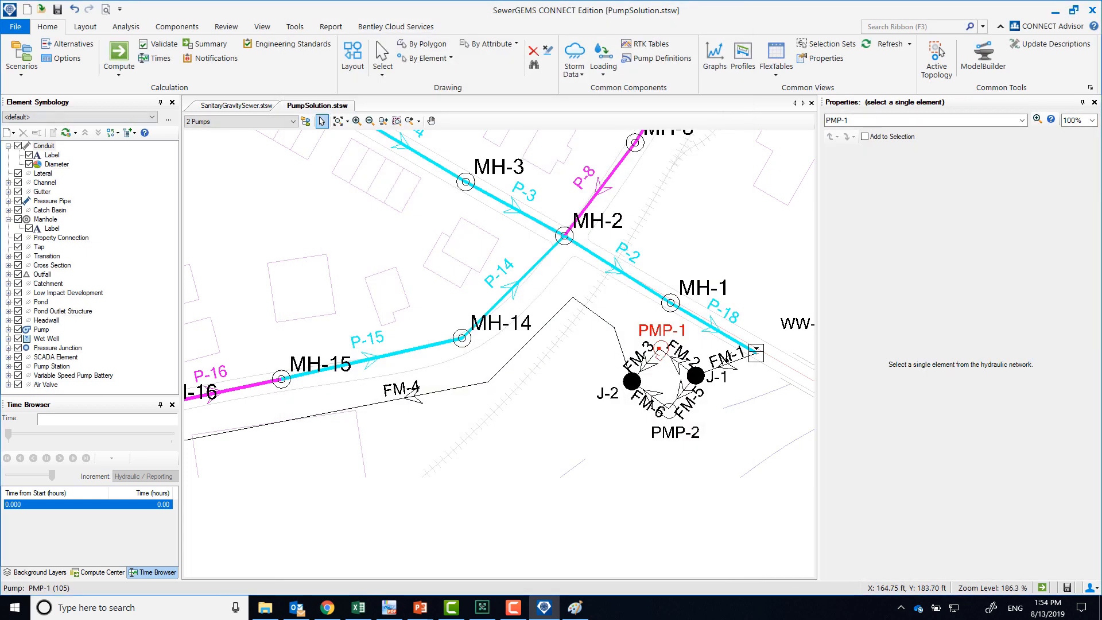
Compare the FM-4 headloss gradient under the 2 Pumps scenario with the answers table in the SewerFundamentalsCE PDF
left_click_drag(0, 32, 440, 57)
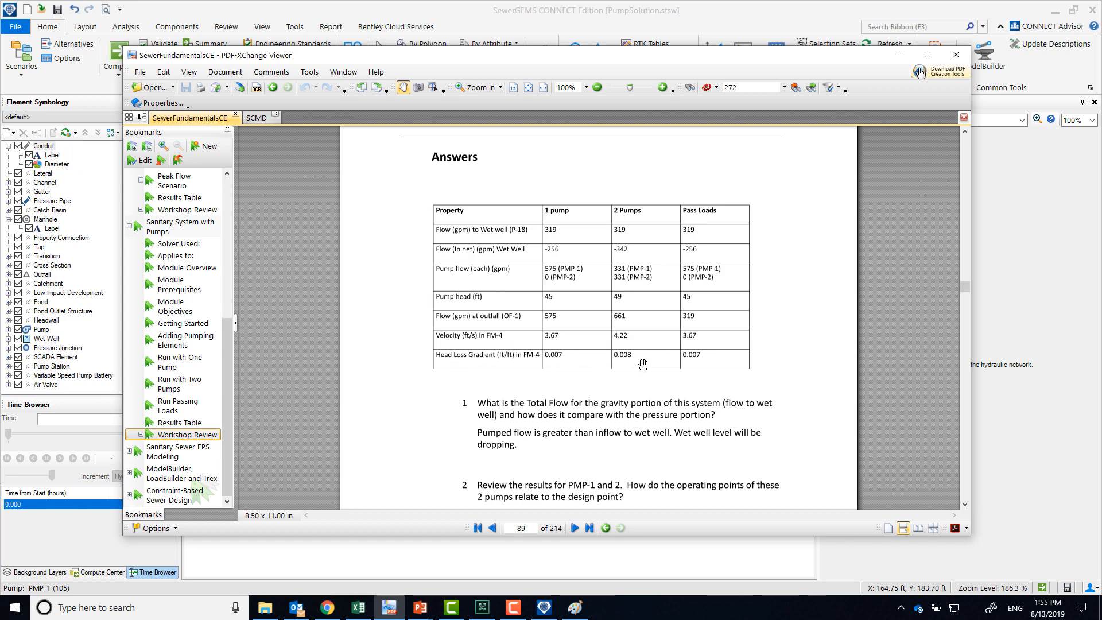
key("alt+Tab")
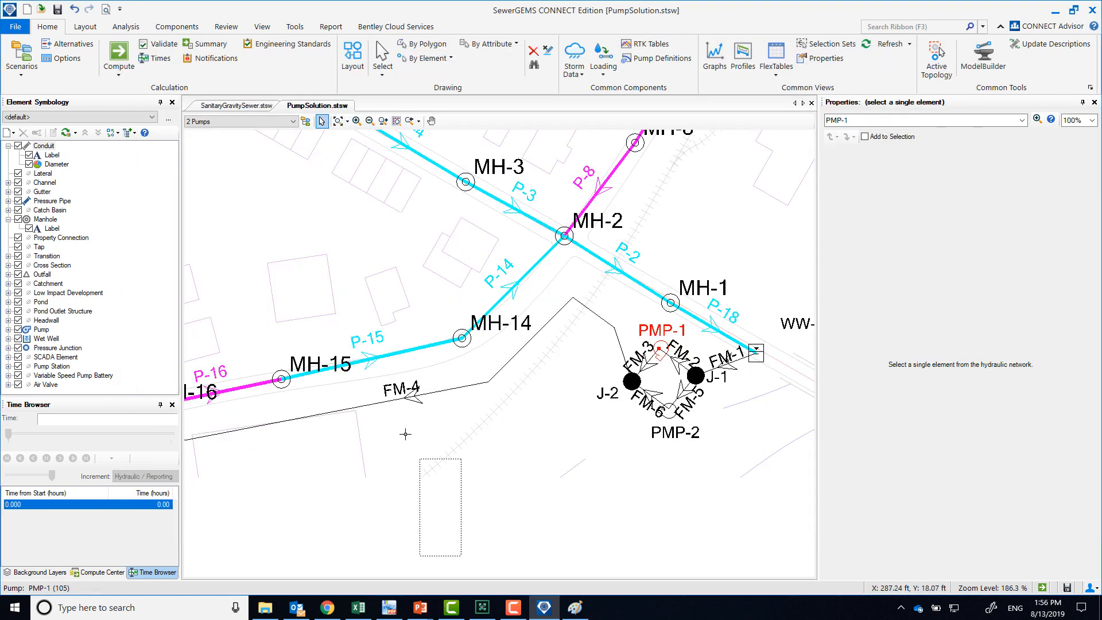
left_click(376, 403)
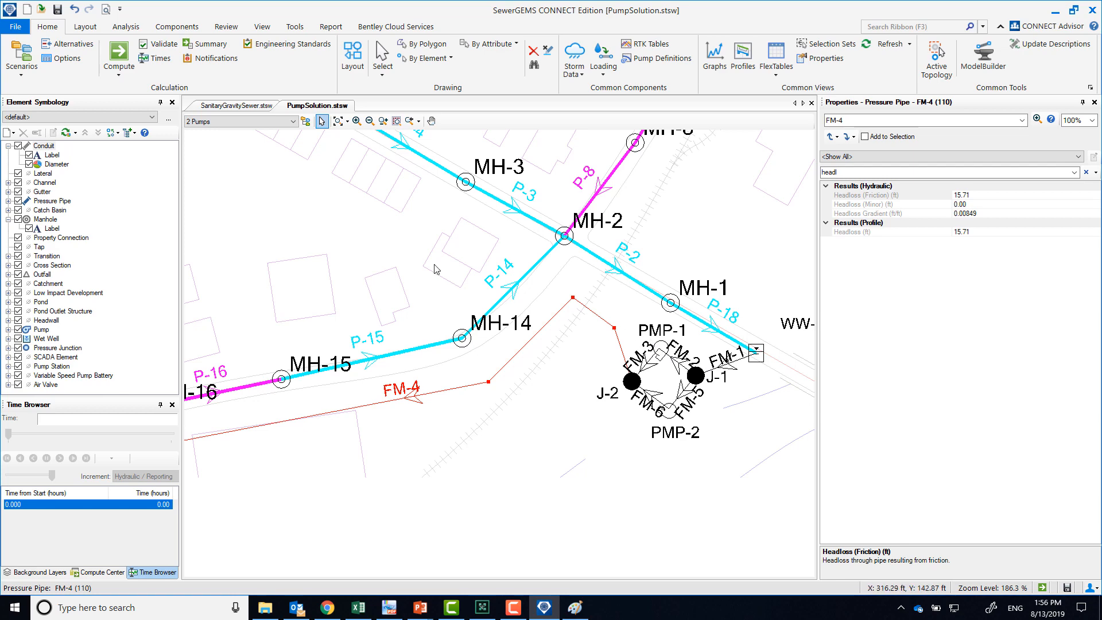
left_click(391, 608)
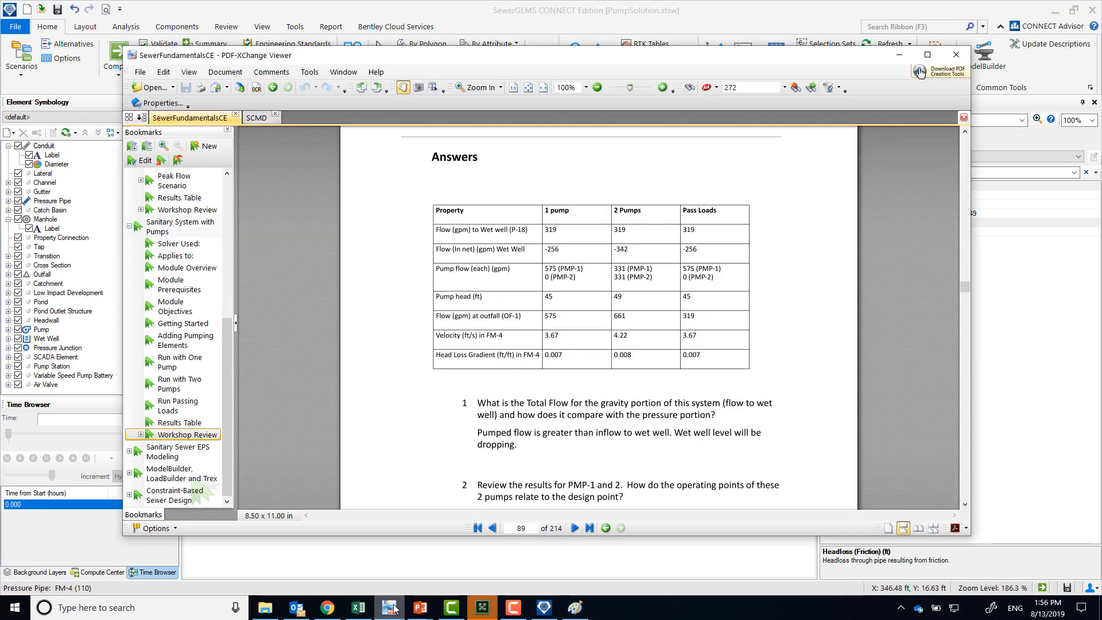
left_click_drag(627, 64, 443, 36)
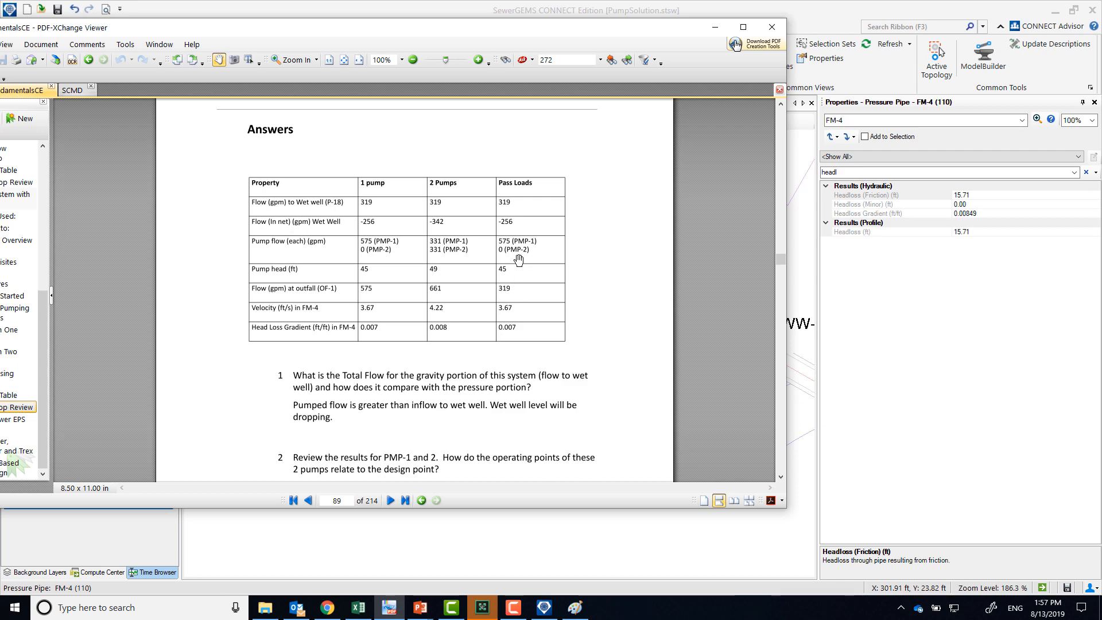
Switch to the PowerPoint presentation
left_click(419, 612)
left_click(481, 548)
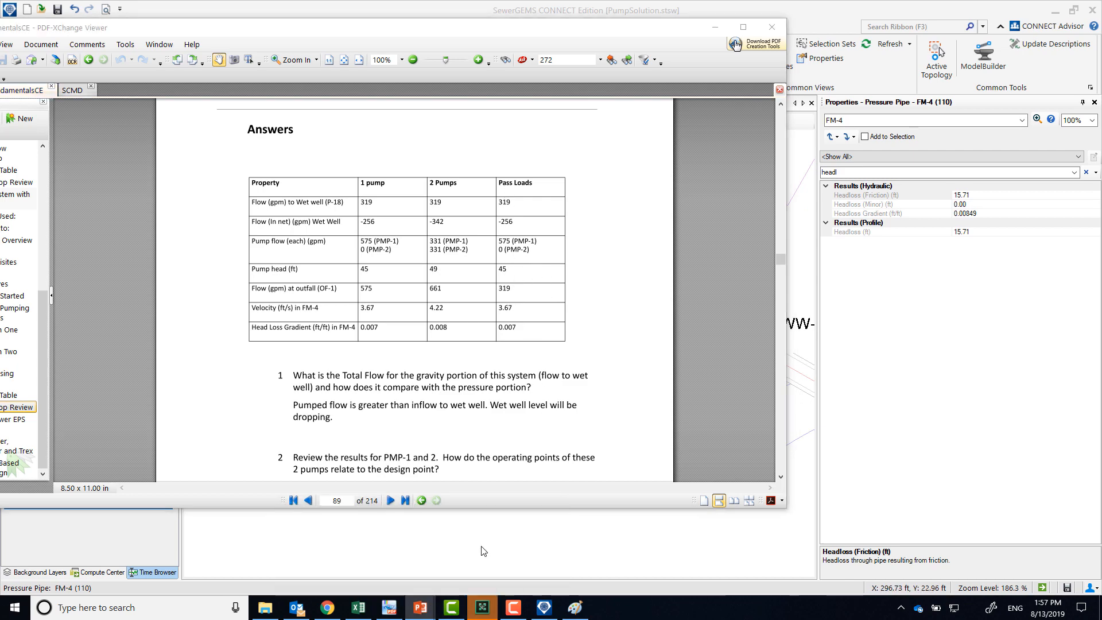